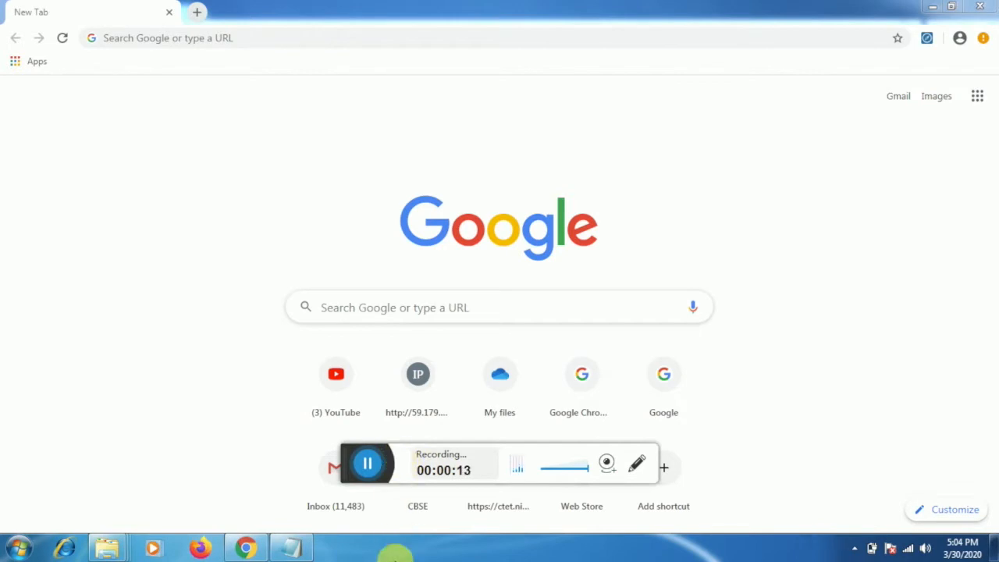
Bring the Notepad window holding the two OneDrive links in front of Chrome.
{"action": "left_click", "coordinate": [291, 552]}
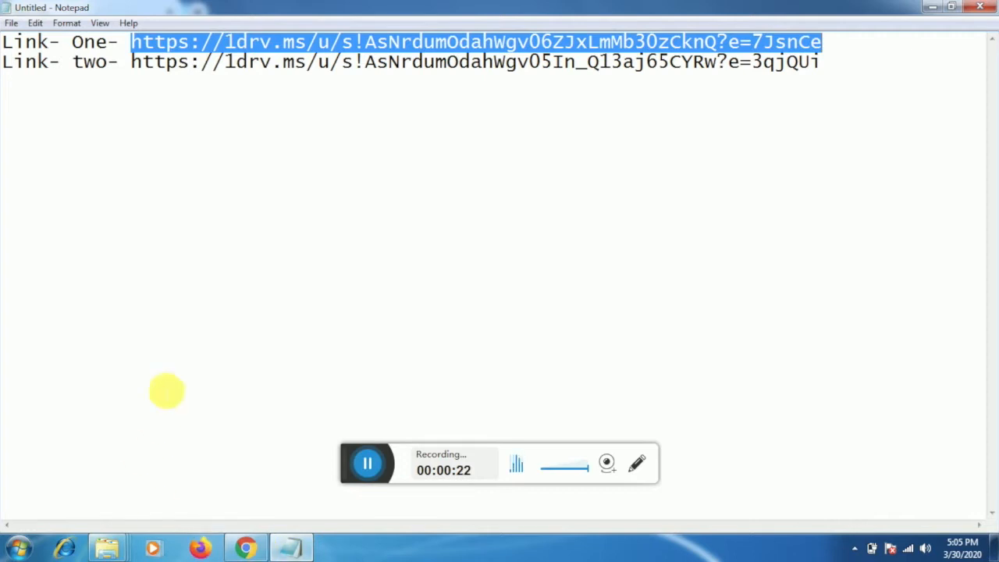
Select and copy the entire second OneDrive link, then return to Chrome's empty new tab.
{"action": "left_click", "coordinate": [211, 40]}
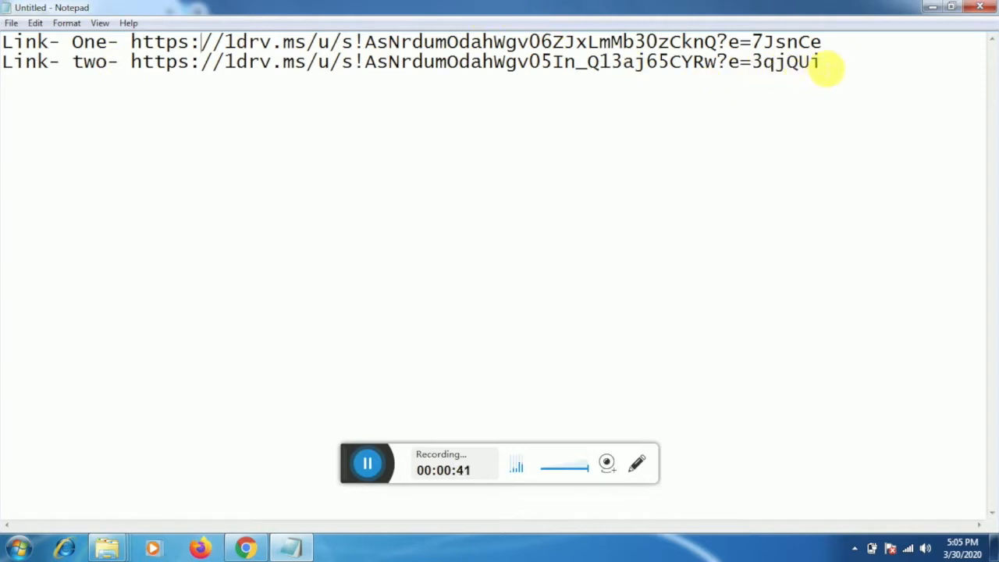
{"action": "left_click_drag", "start_coordinate": [822, 67], "coordinate": [137, 89]}
{"action": "key", "text": "ctrl+c"}
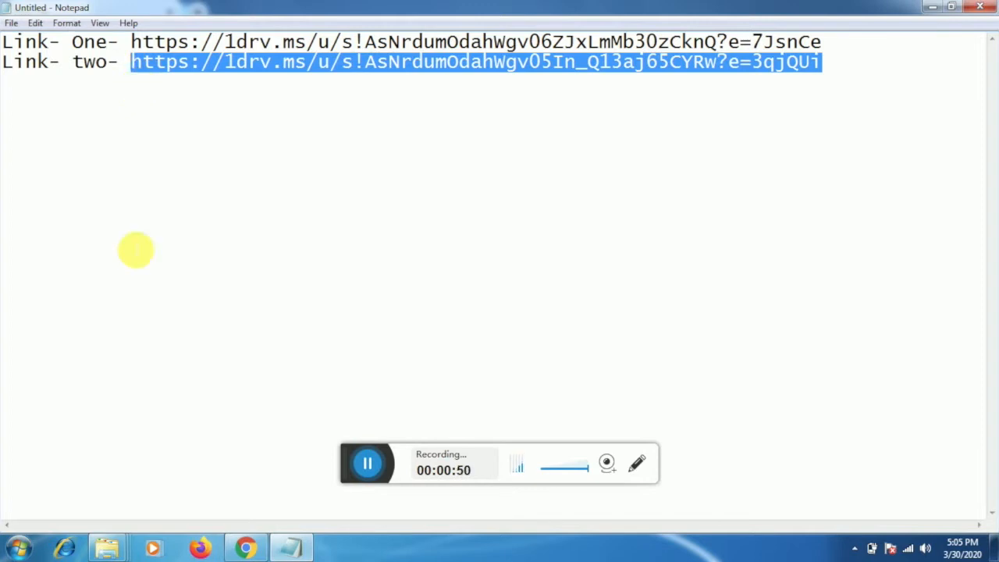
{"action": "left_click", "coordinate": [232, 551]}
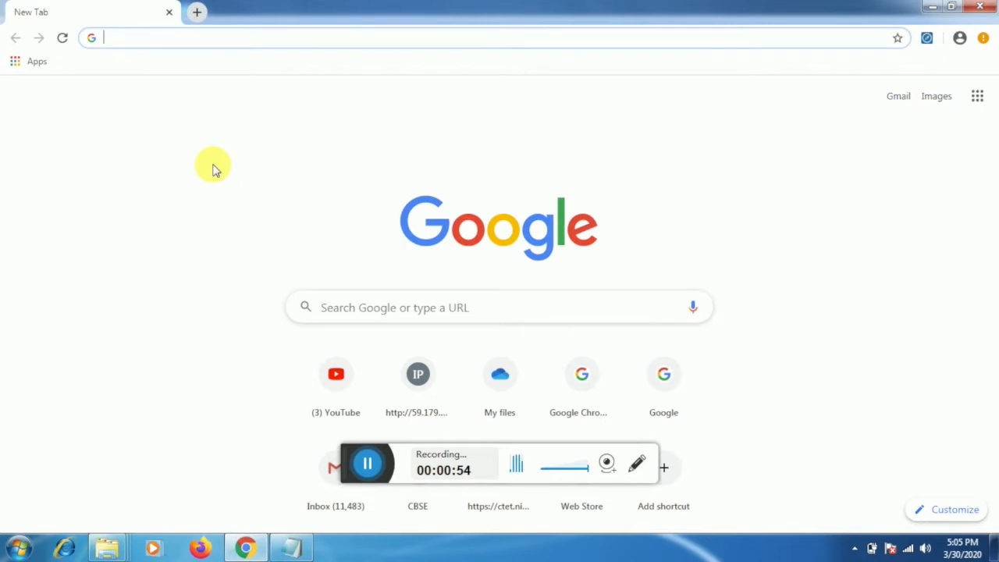
Open the pasted OneDrive link, download mysql-essential-5.1.33-win32.zip, and cancel the duplicate download.
{"action": "key", "text": "ctrl+v"}
{"action": "key", "text": "Return"}
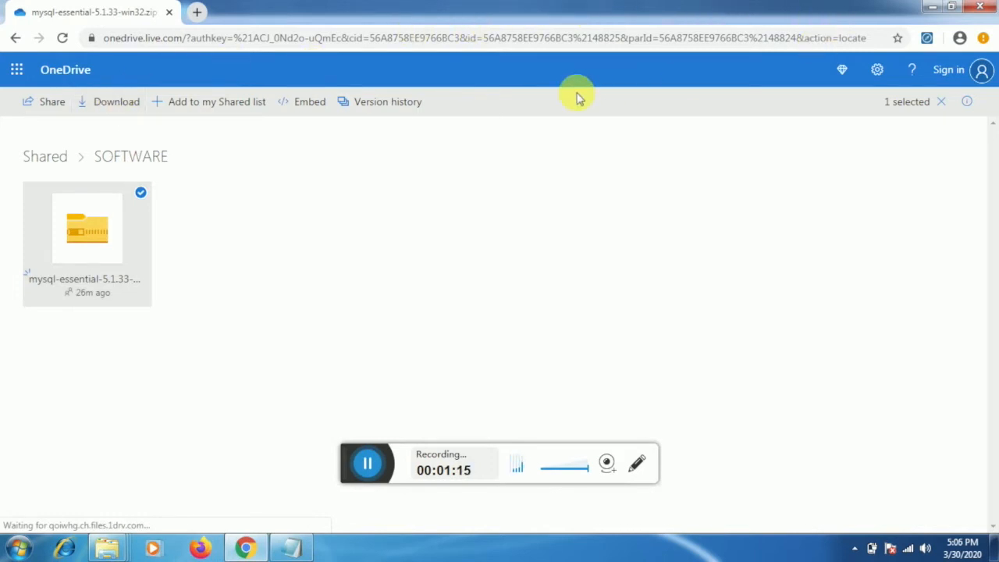
{"action": "left_click", "coordinate": [115, 102]}
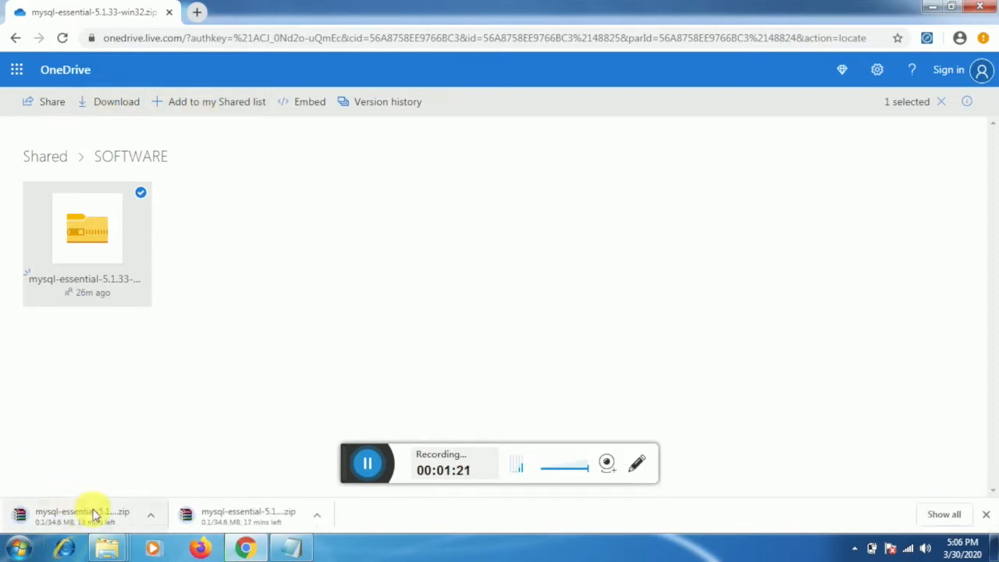
{"action": "left_click", "coordinate": [152, 517]}
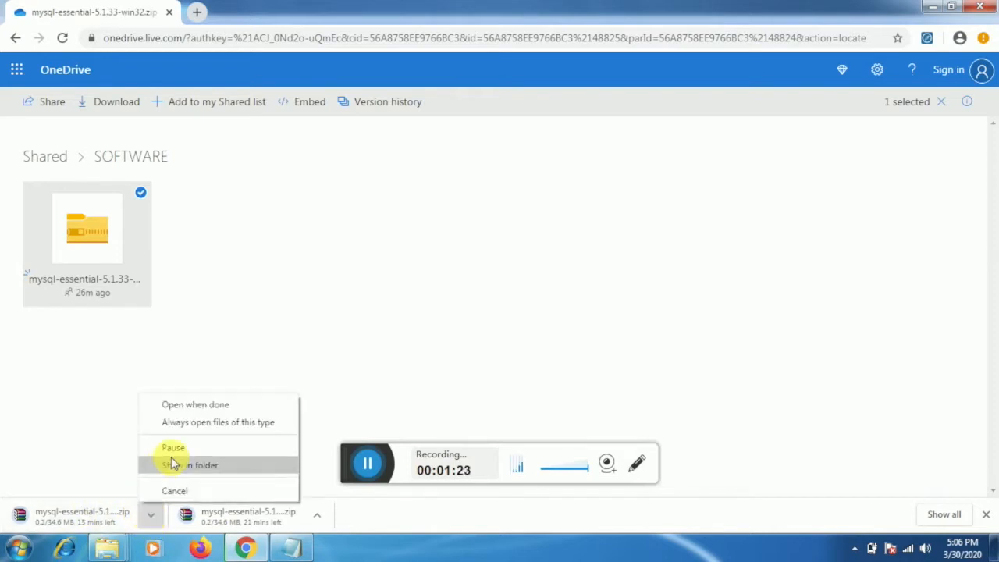
{"action": "left_click", "coordinate": [176, 488]}
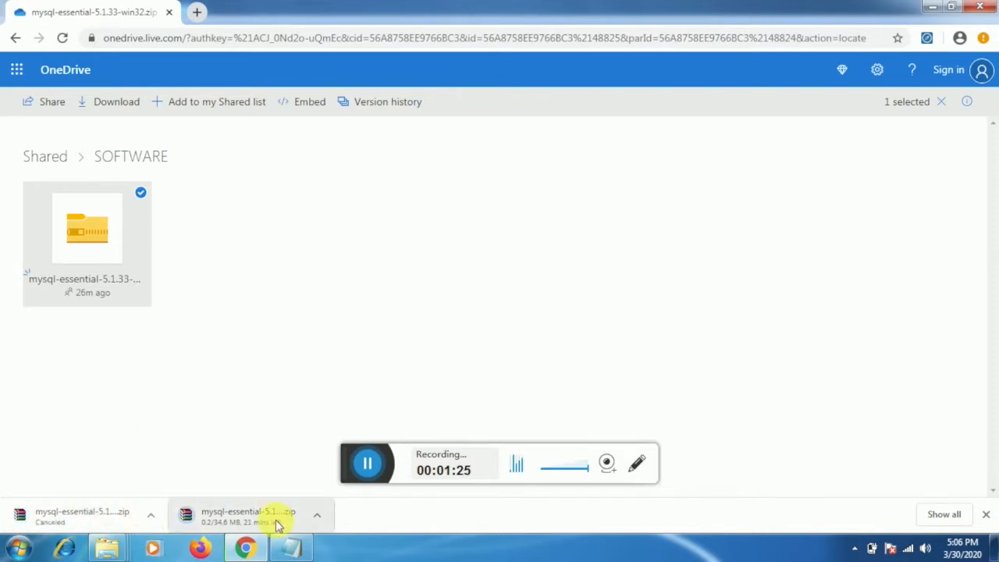
{"action": "mouse_move", "coordinate": [115, 551]}
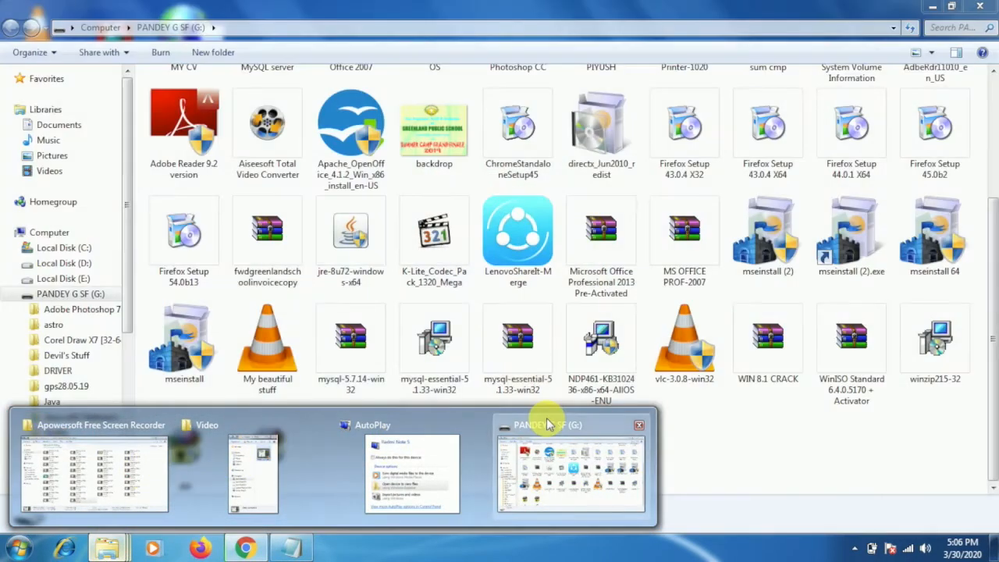
Run the mysql-essential-5.1.33-win32 installer from the PANDEY G SF (G:) drive folder.
{"action": "left_click", "coordinate": [549, 424]}
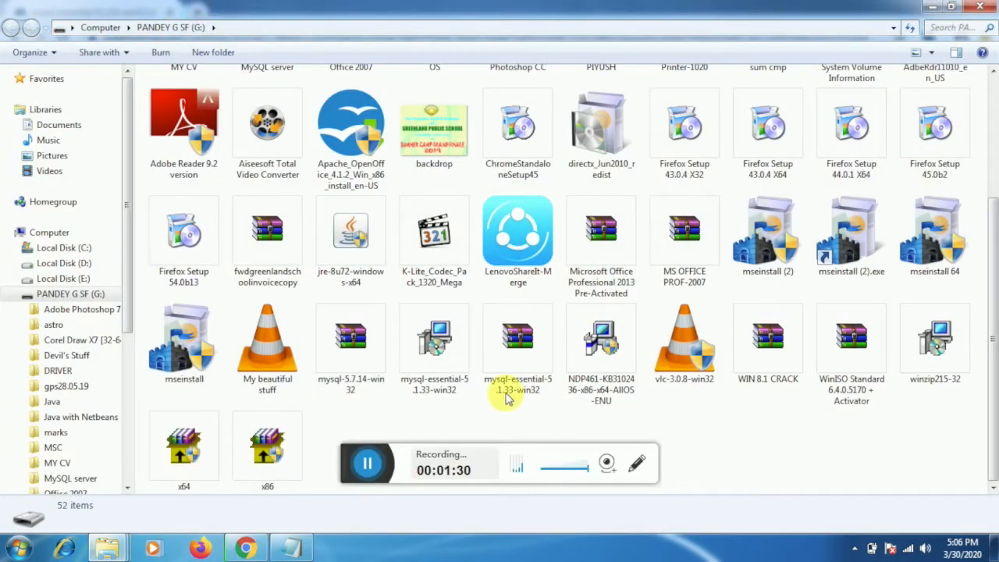
{"action": "double_click", "coordinate": [438, 343]}
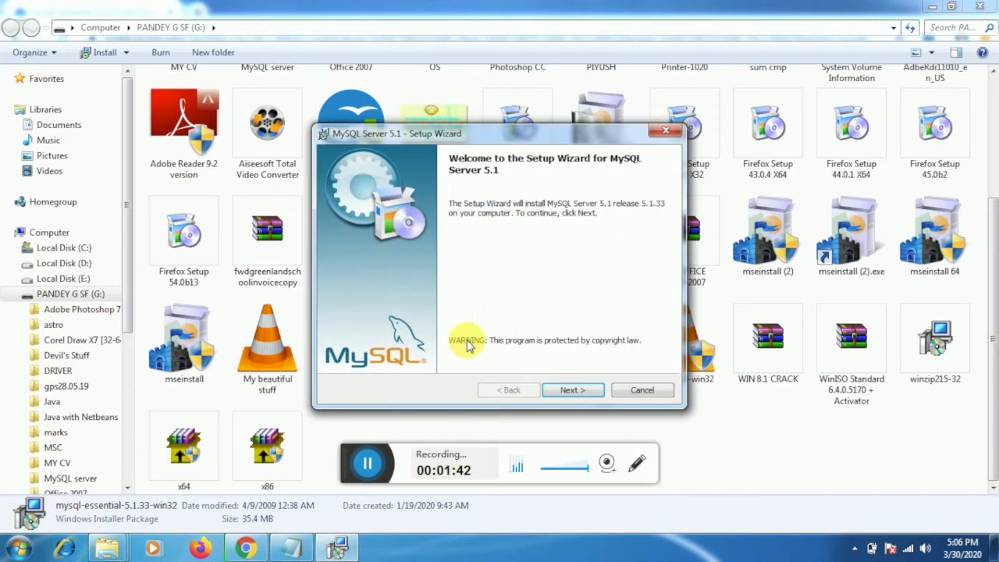
Install MySQL Server 5.1 as Typical, skip the Enterprise pages, and finish with Configure checked.
{"action": "left_click", "coordinate": [567, 393]}
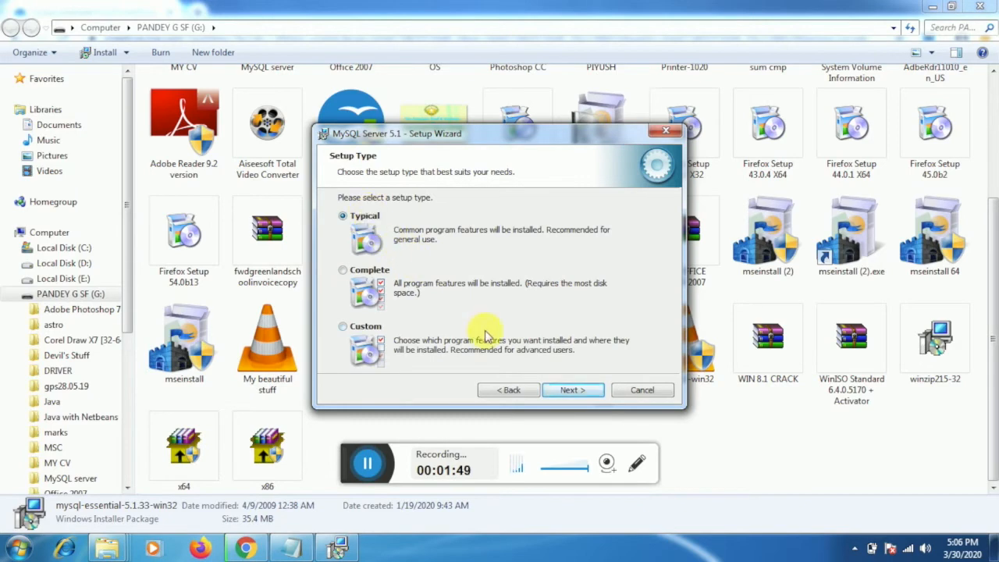
{"action": "left_click", "coordinate": [569, 395]}
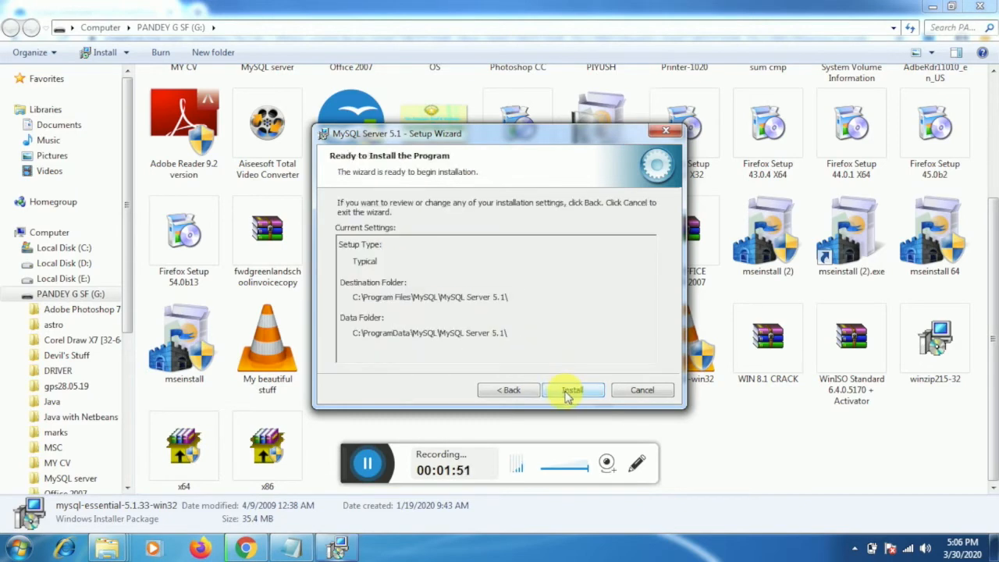
{"action": "left_click", "coordinate": [567, 392]}
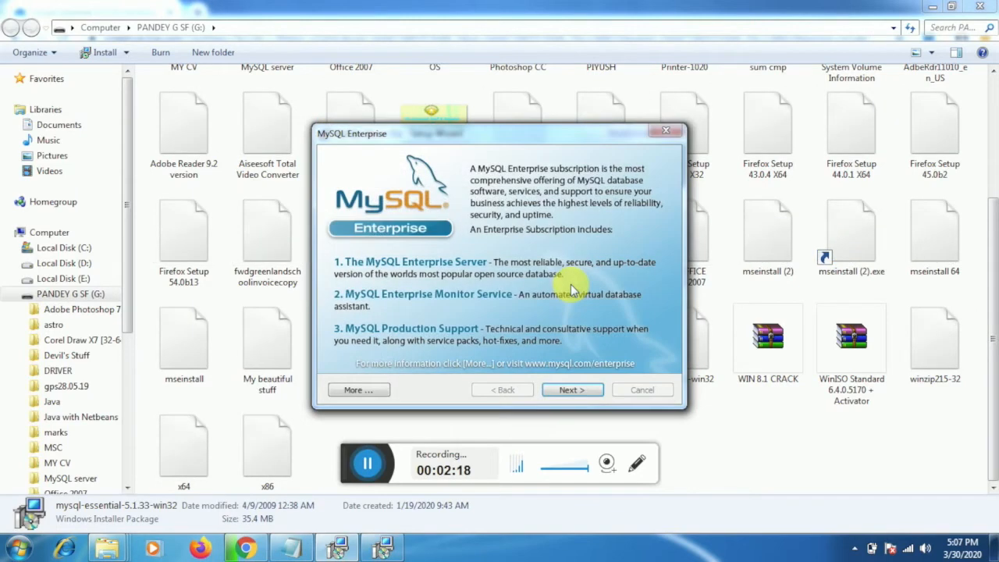
{"action": "left_click", "coordinate": [574, 391]}
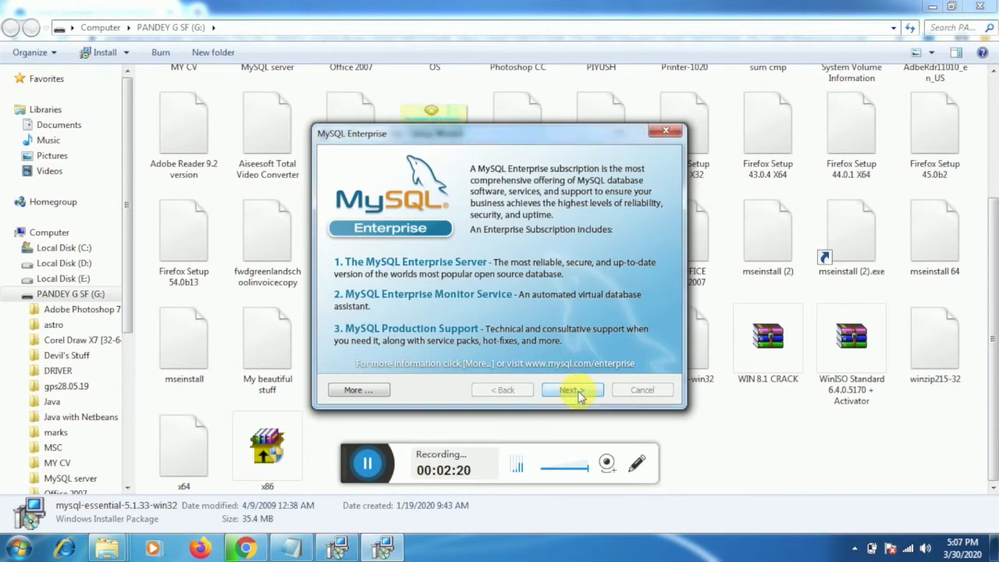
{"action": "left_click", "coordinate": [577, 392]}
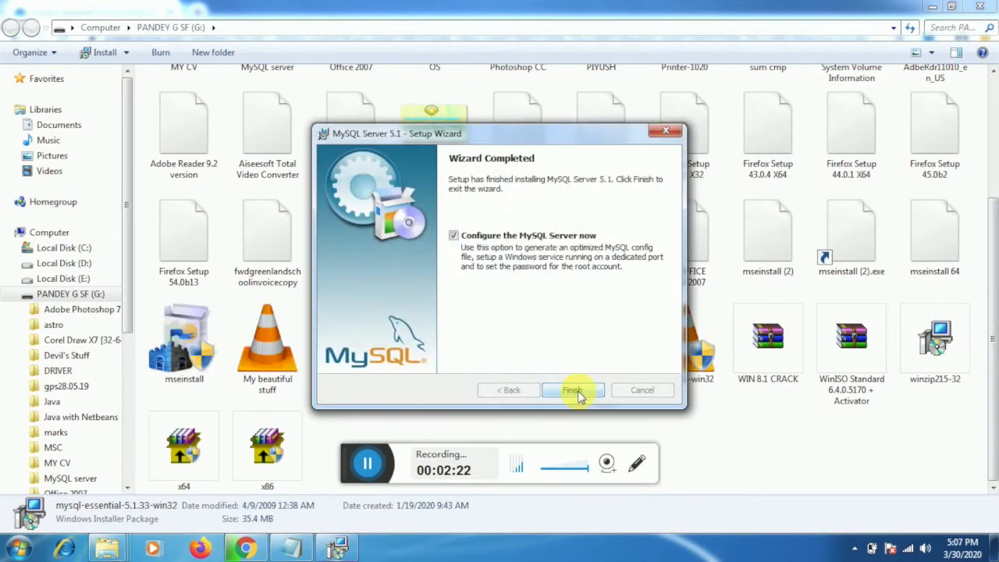
{"action": "left_click", "coordinate": [572, 390]}
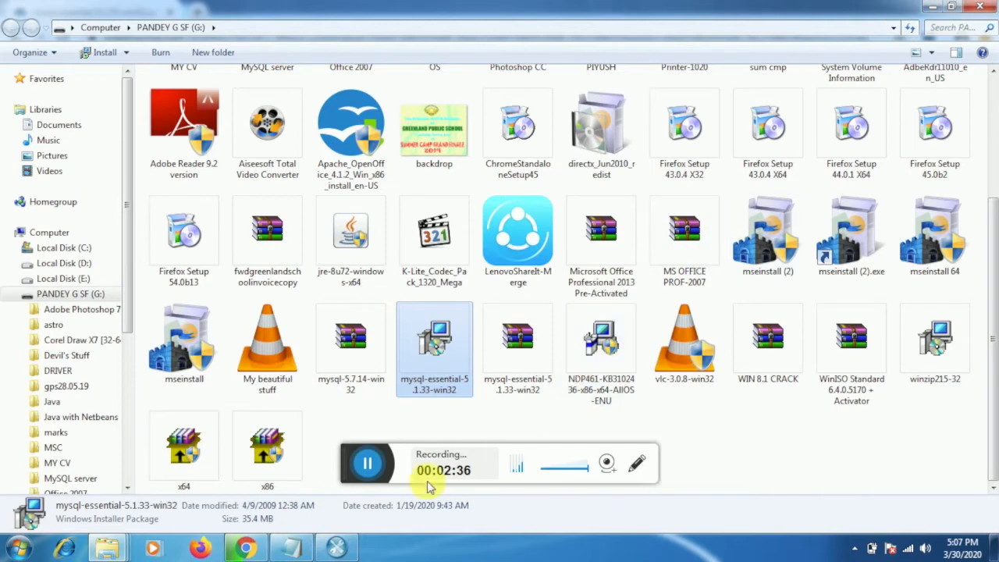
Bring up the configuration wizard and keep Detailed Configuration, Developer Machine and Multifunctional Database.
{"action": "left_click", "coordinate": [336, 549]}
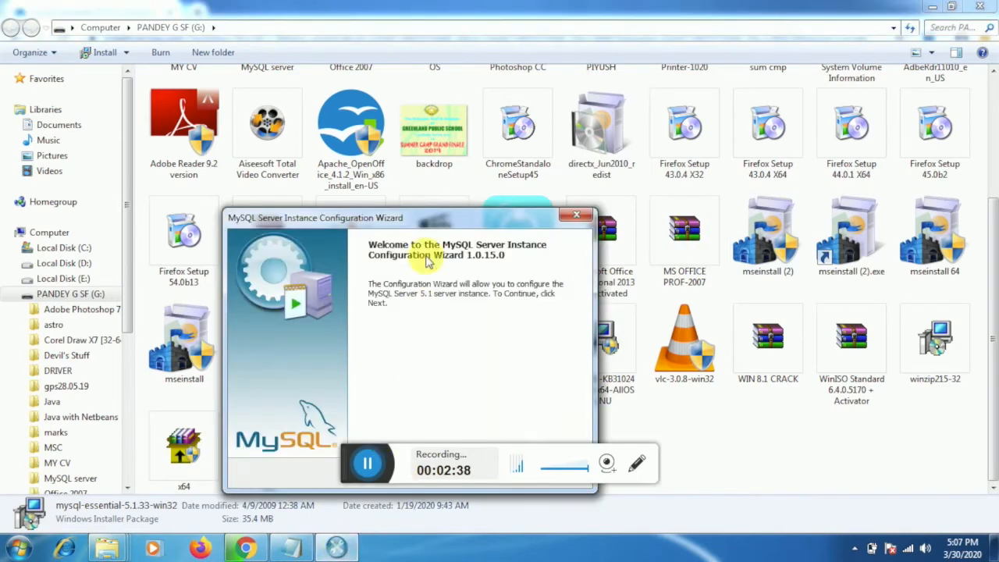
{"action": "left_click", "coordinate": [434, 152]}
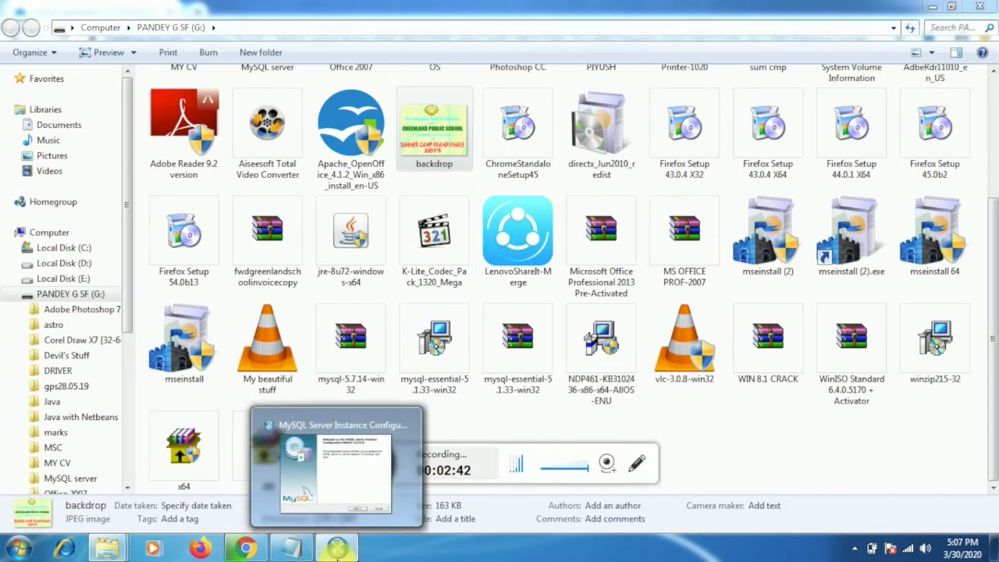
{"action": "left_click", "coordinate": [336, 549]}
{"action": "left_click", "coordinate": [487, 379]}
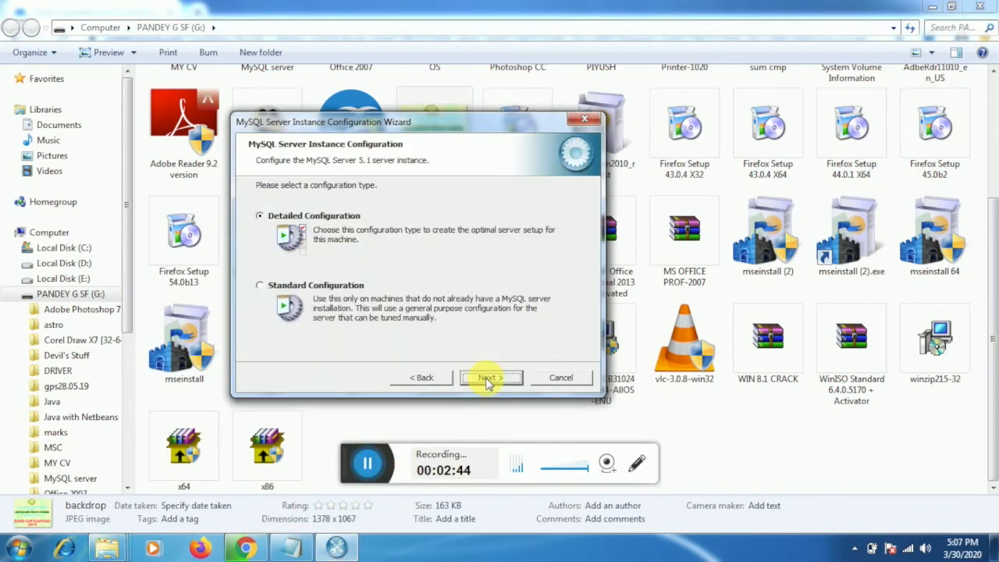
{"action": "left_click", "coordinate": [487, 379]}
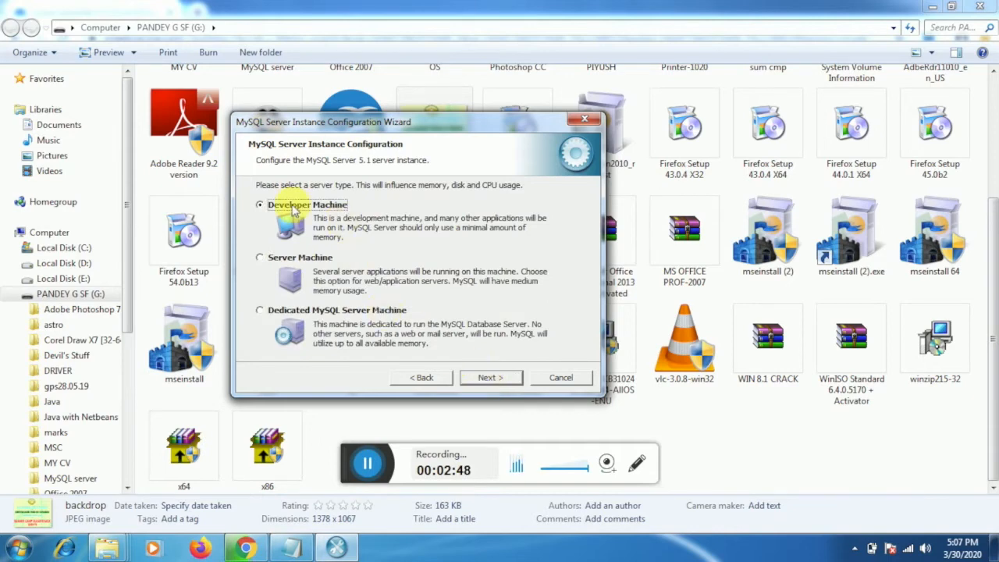
{"action": "left_click", "coordinate": [486, 378]}
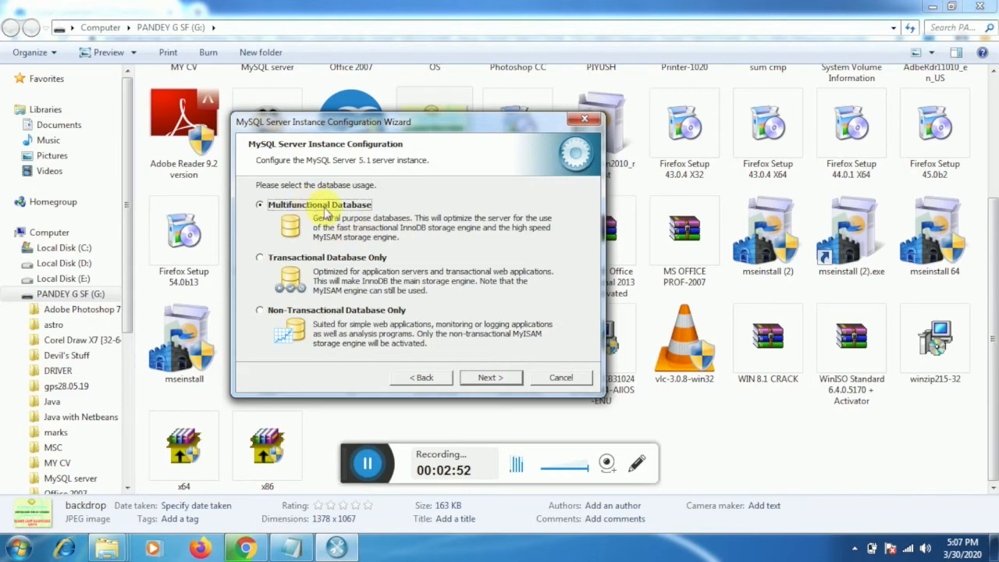
{"action": "left_click", "coordinate": [487, 377]}
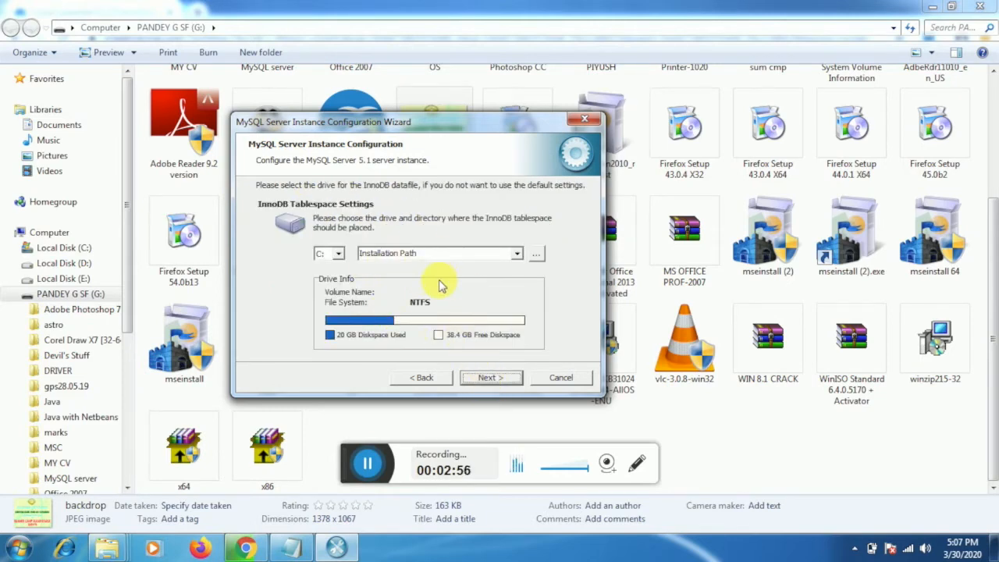
Keep default InnoDB location, DSS/OLAP, port 3306 and Standard charset, adding the bin directory to PATH.
{"action": "left_click", "coordinate": [488, 379]}
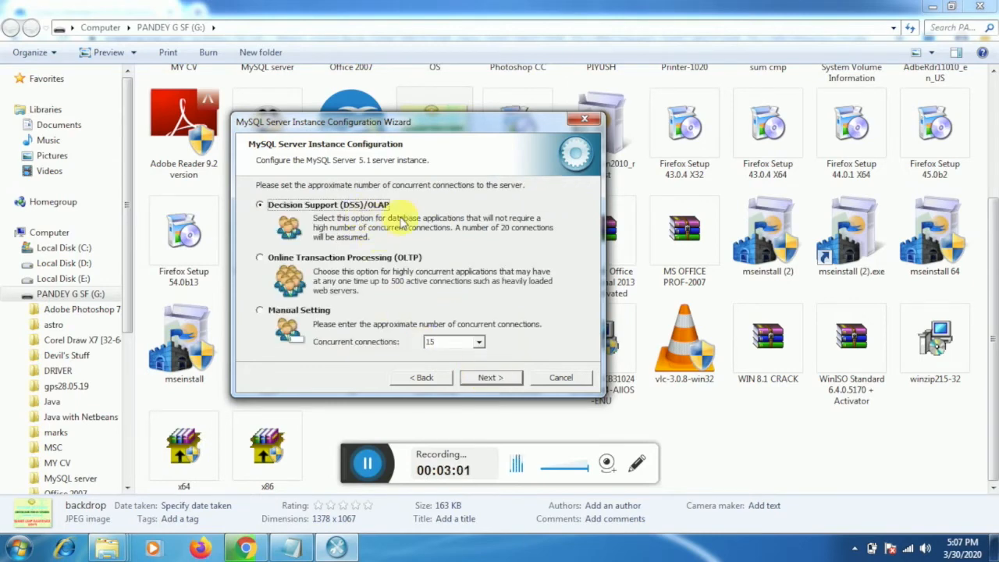
{"action": "left_click", "coordinate": [490, 378]}
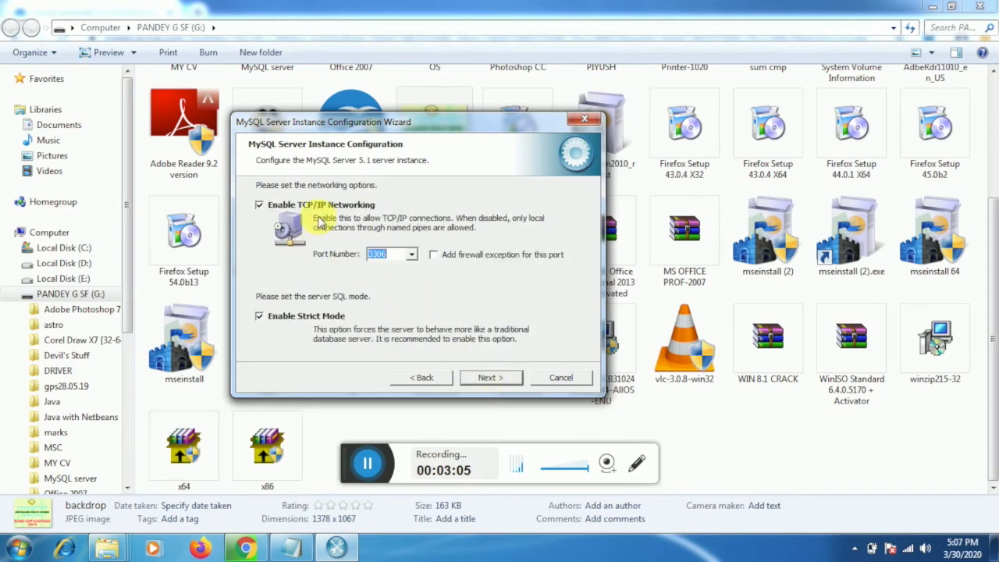
{"action": "left_click", "coordinate": [490, 378]}
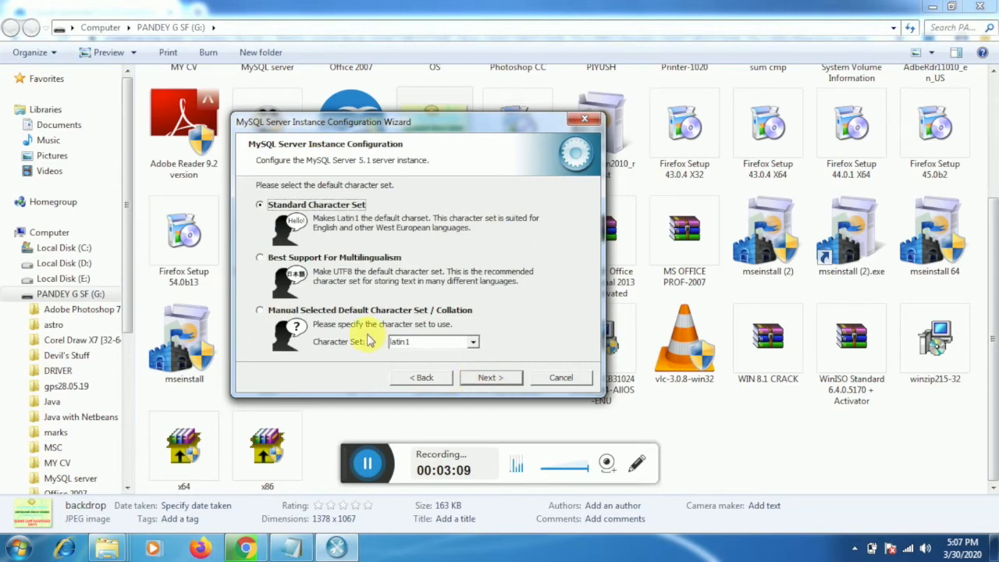
{"action": "left_click", "coordinate": [490, 377]}
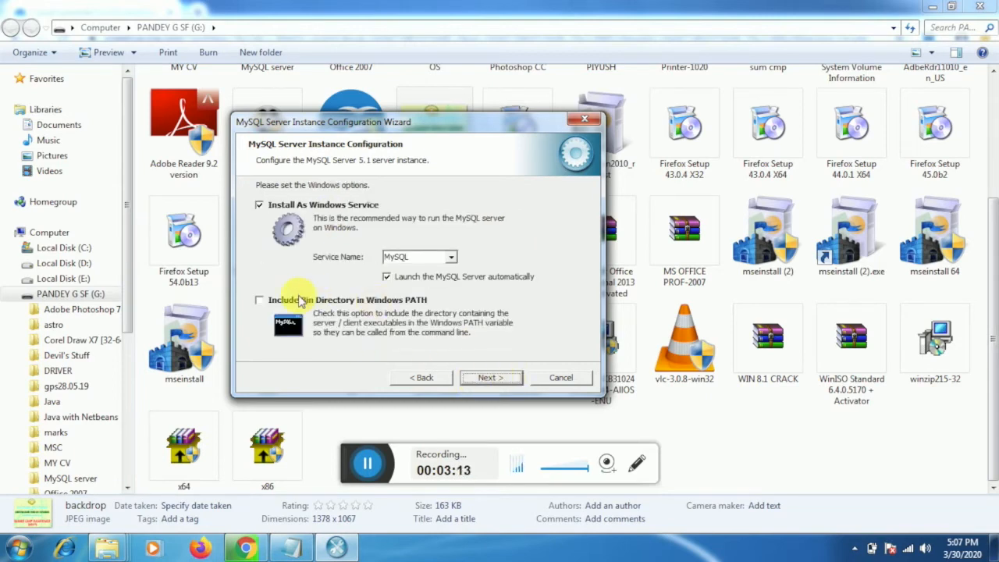
{"action": "left_click", "coordinate": [260, 302]}
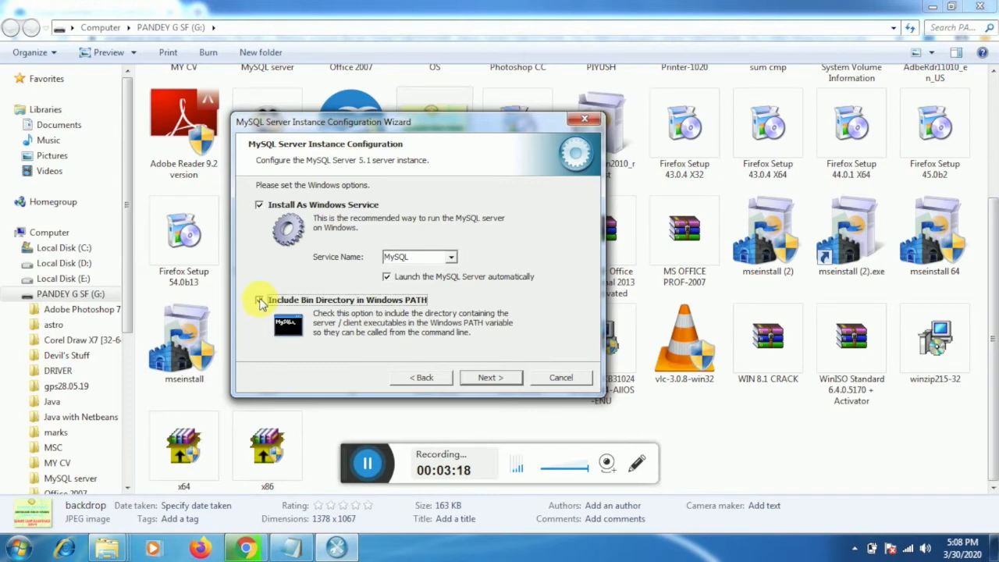
{"action": "left_click", "coordinate": [490, 378]}
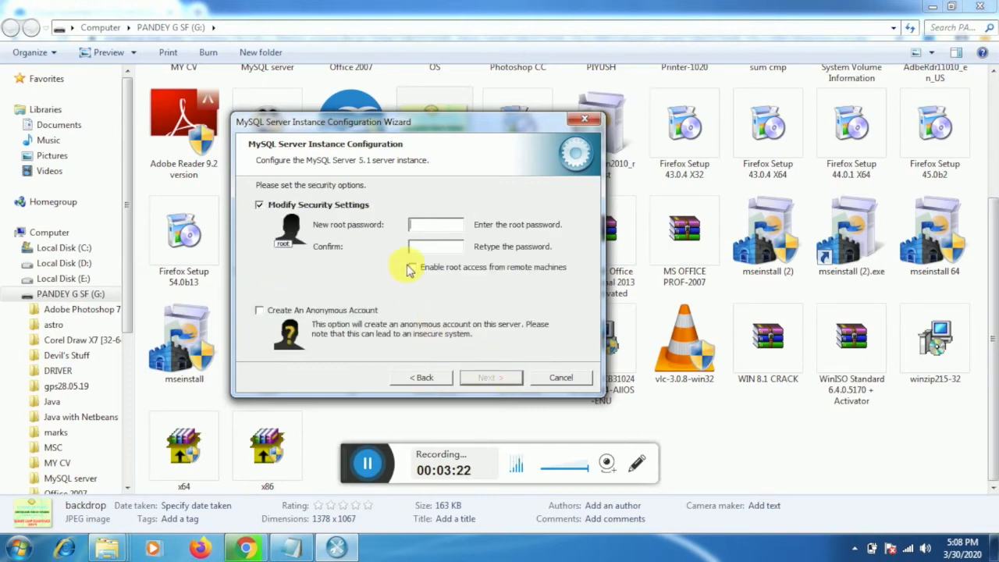
Uncheck Modify Security Settings, execute, and go back after the 'Could not start the service MySQL' error.
{"action": "left_click", "coordinate": [439, 229]}
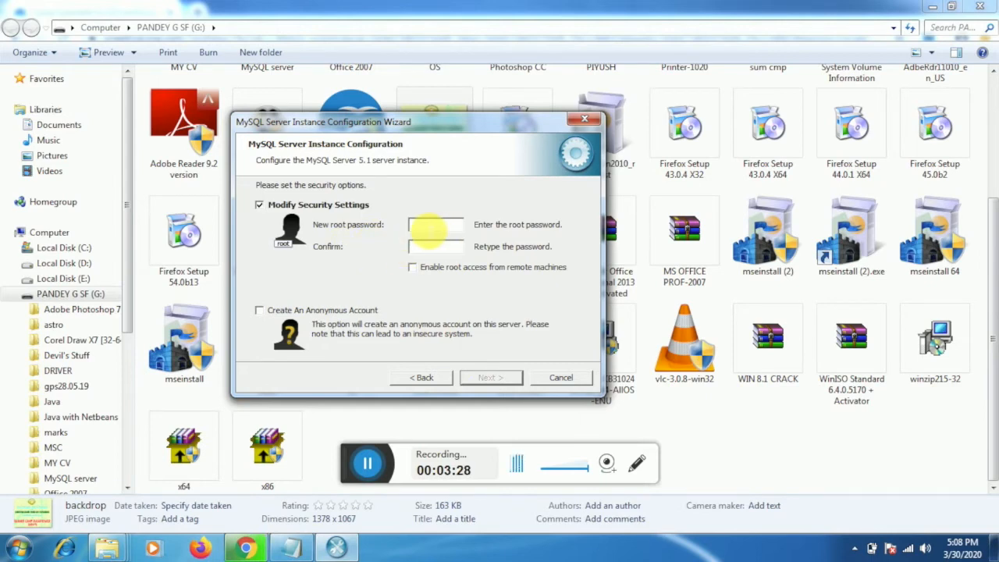
{"action": "left_click", "coordinate": [260, 312]}
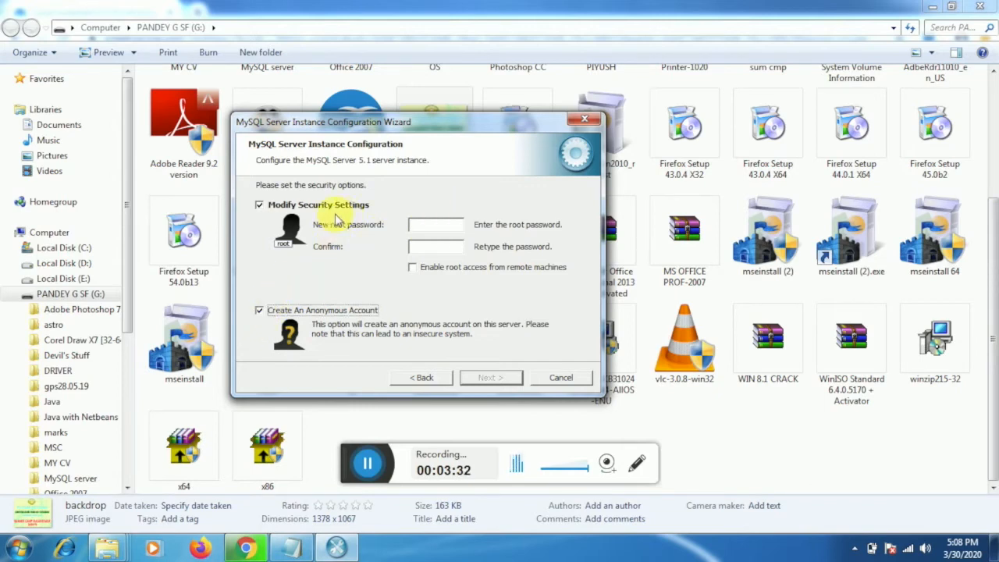
{"action": "left_click", "coordinate": [261, 207]}
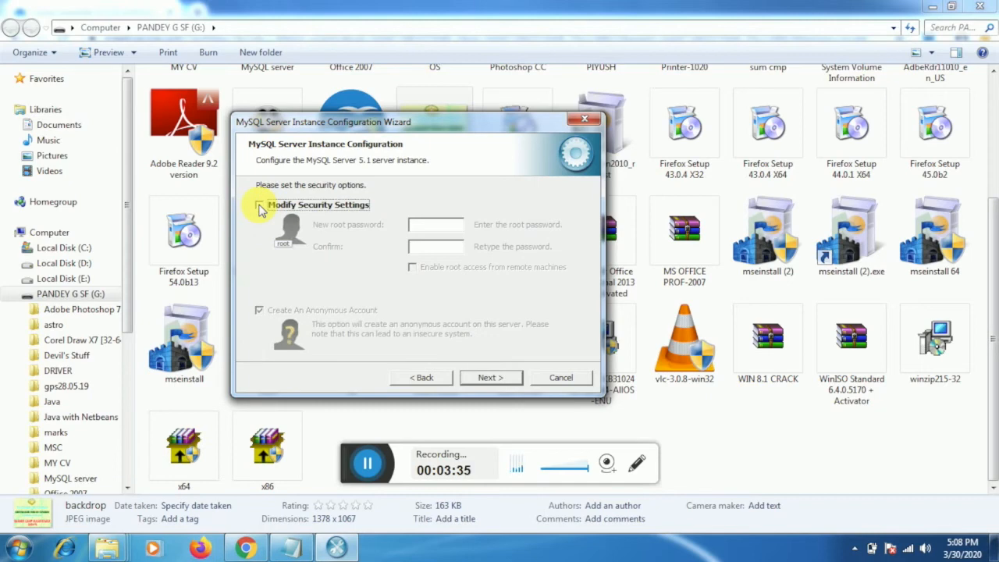
{"action": "left_click", "coordinate": [482, 377]}
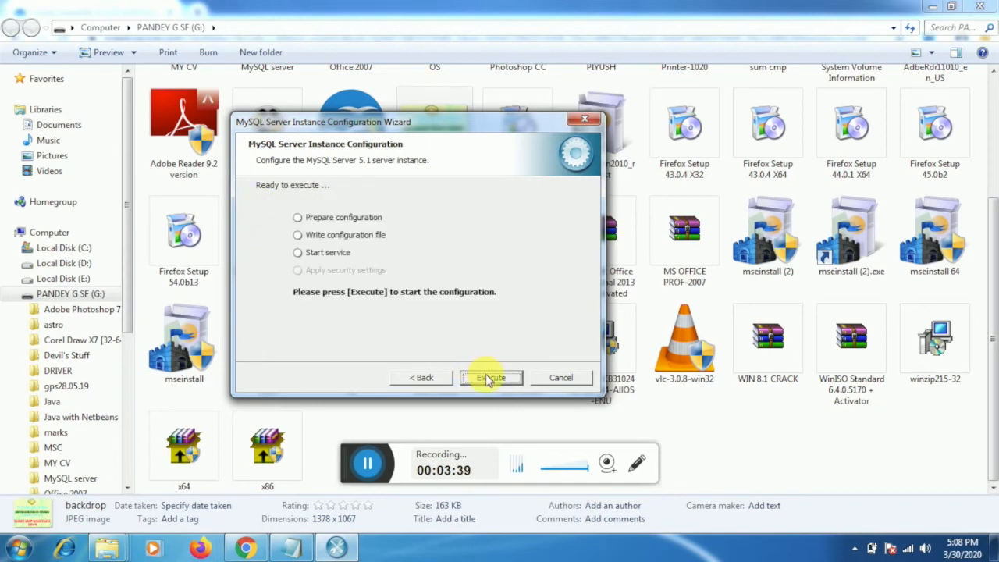
{"action": "left_click", "coordinate": [484, 378]}
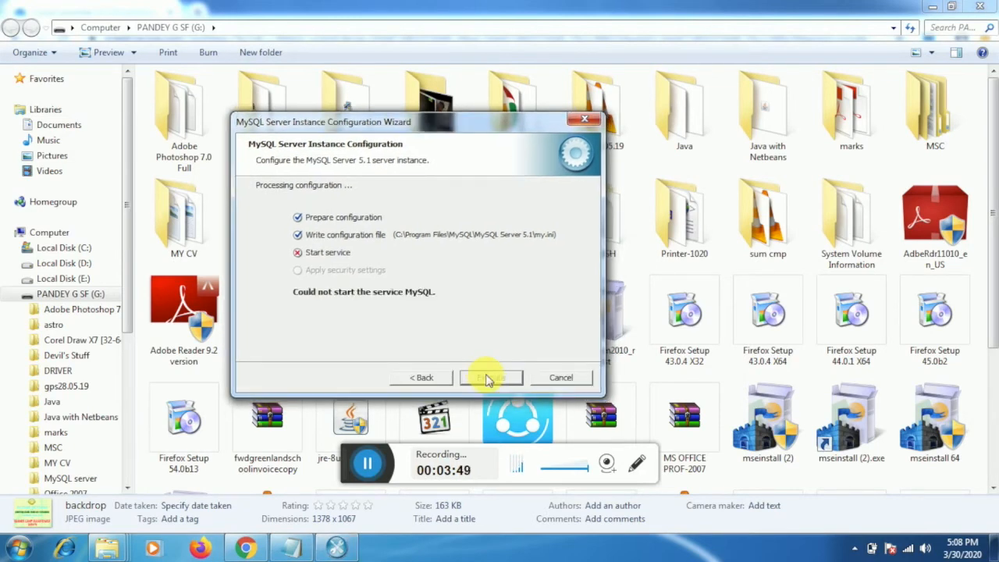
{"action": "left_click", "coordinate": [416, 379]}
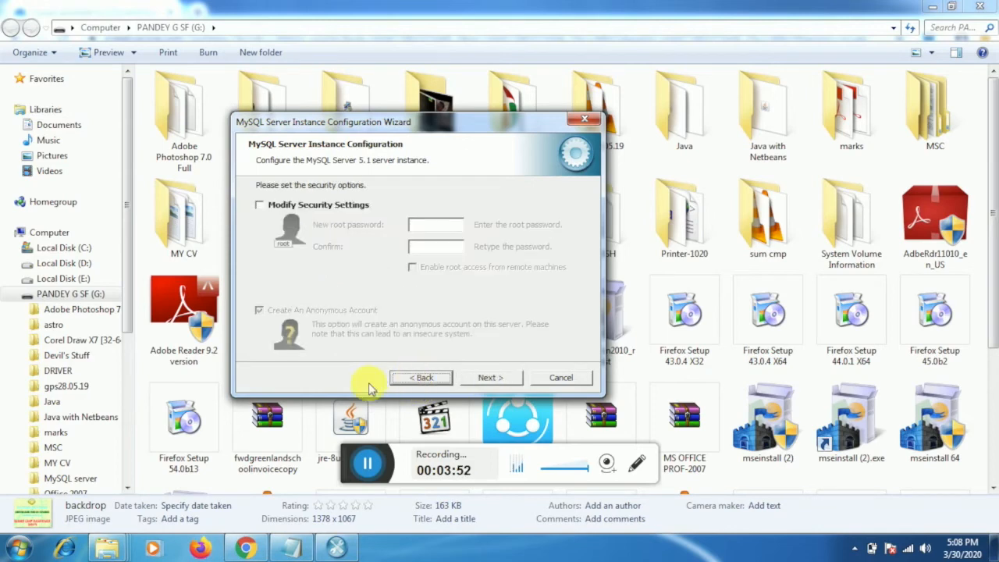
Enable security changes with a new root password and remote root access, then execute twice.
{"action": "left_click", "coordinate": [260, 206]}
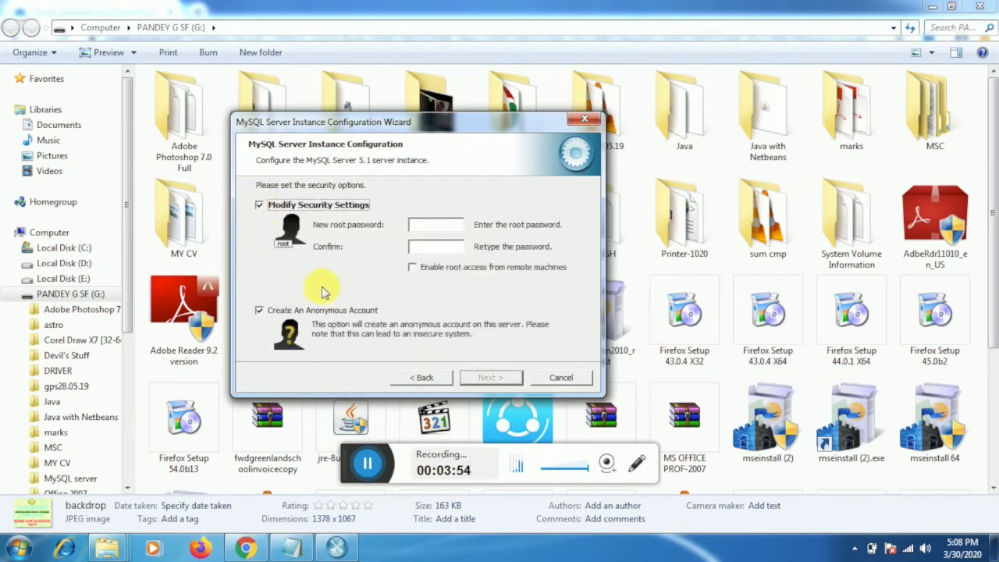
{"action": "left_click", "coordinate": [425, 226]}
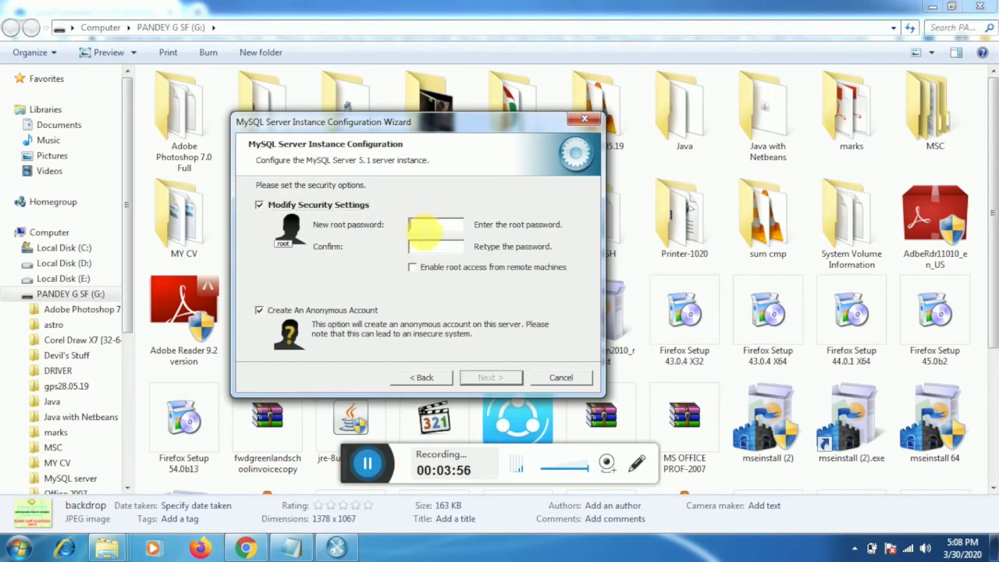
{"action": "type", "text": "123"}
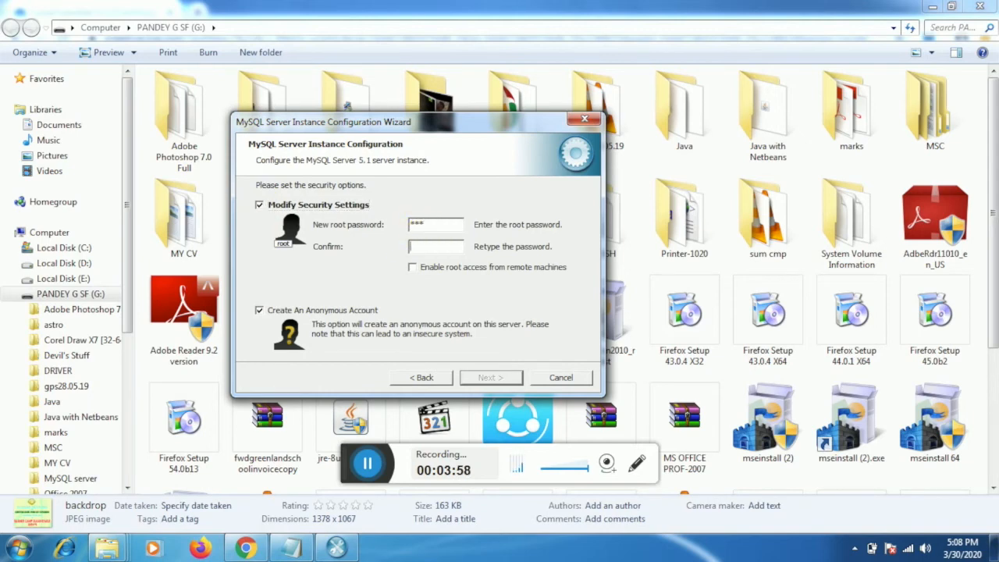
{"action": "type", "text": "123"}
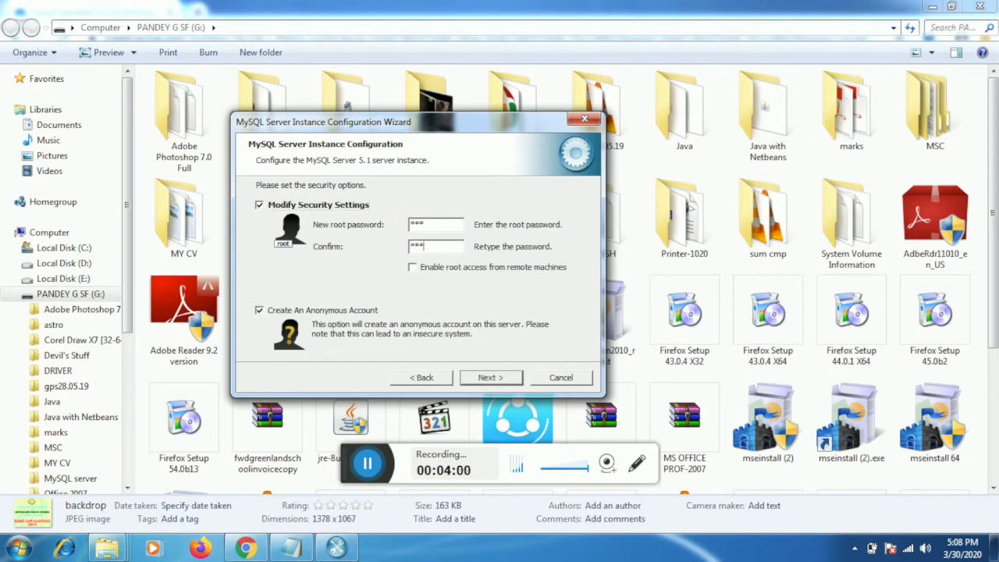
{"action": "left_click", "coordinate": [413, 273]}
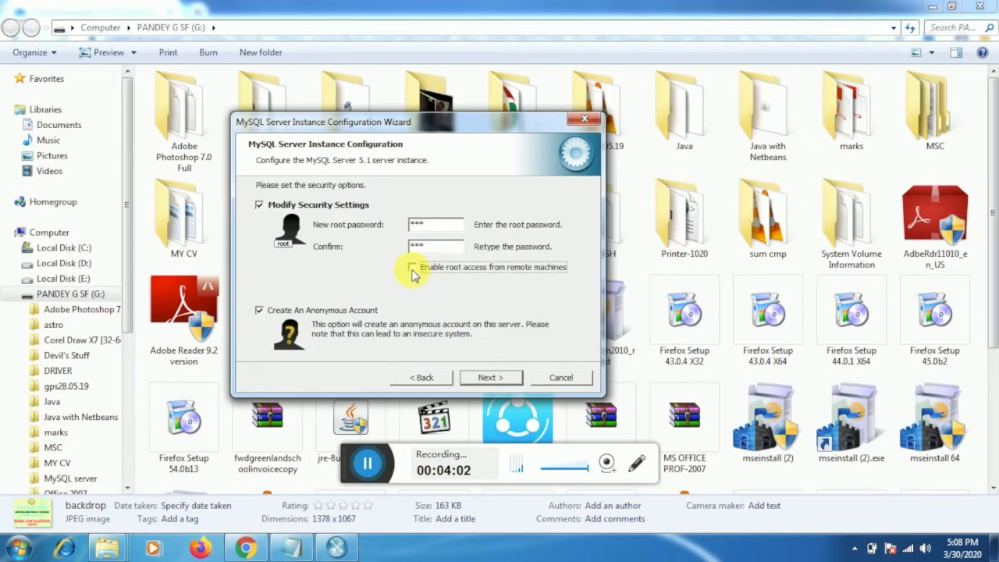
{"action": "left_click", "coordinate": [487, 379]}
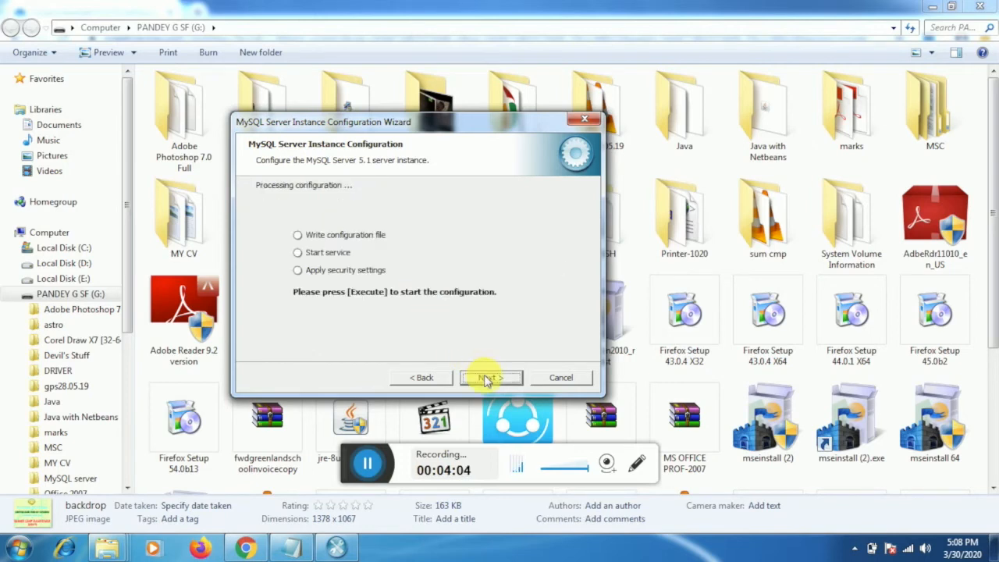
{"action": "left_click", "coordinate": [486, 379]}
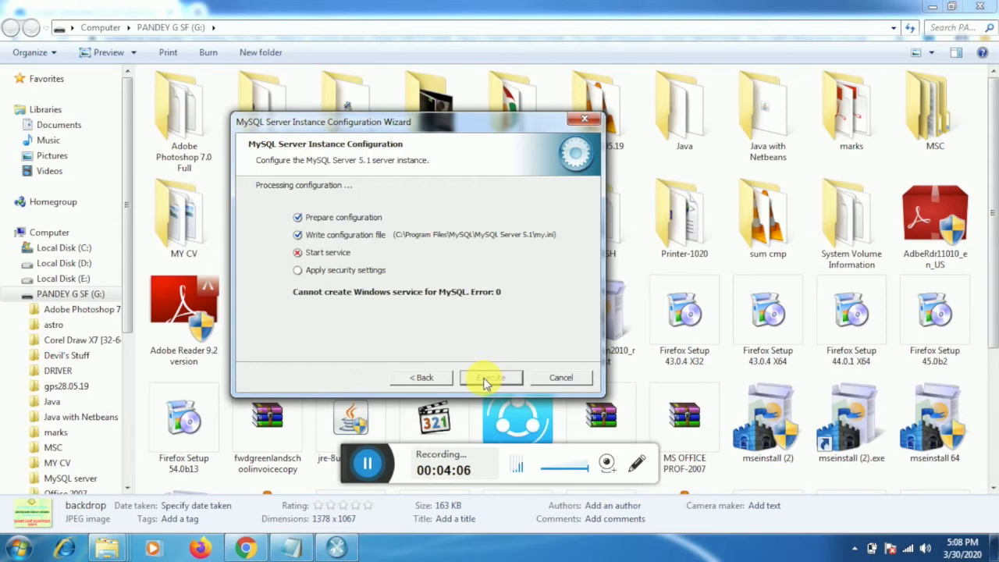
{"action": "left_click", "coordinate": [422, 378]}
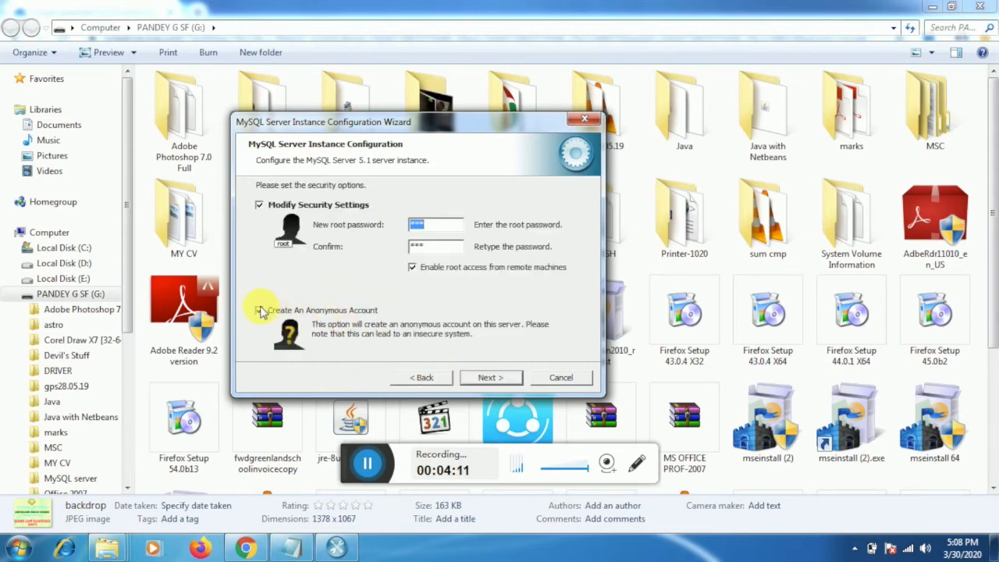
{"action": "left_click", "coordinate": [484, 378]}
{"action": "left_click", "coordinate": [490, 377]}
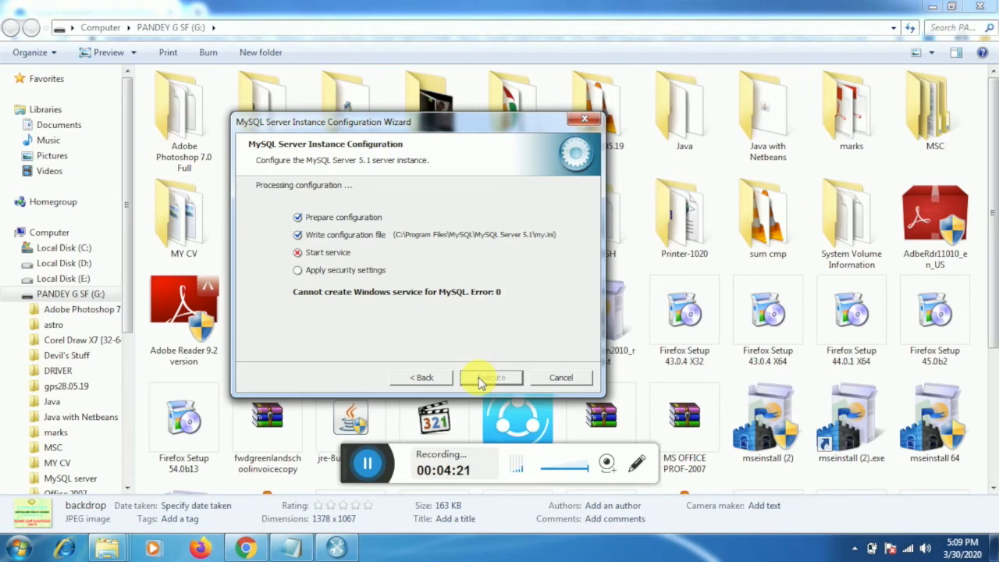
Turn off remote root access and security changes and execute again; service creation fails with Error: 0.
{"action": "left_click", "coordinate": [424, 378]}
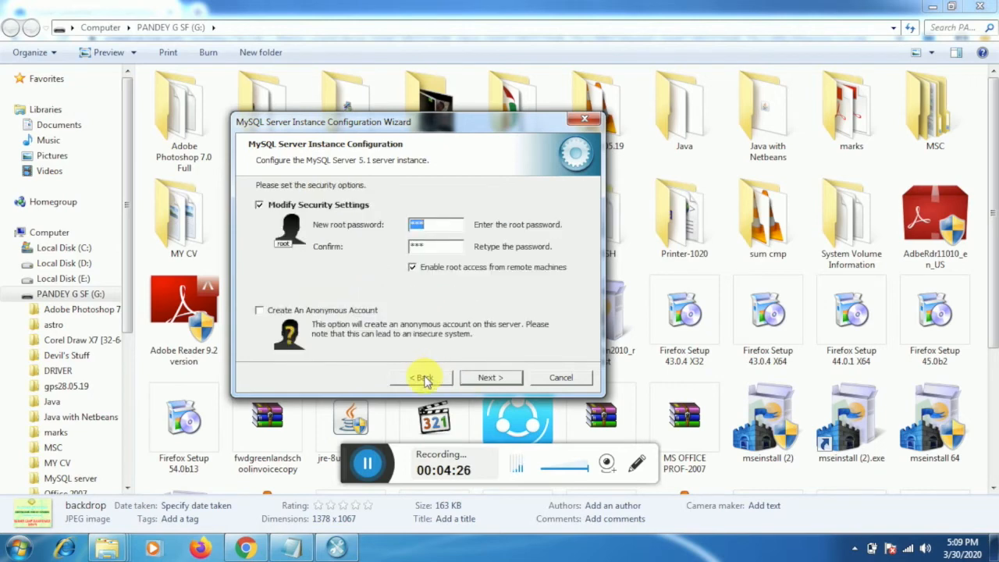
{"action": "left_click", "coordinate": [413, 270]}
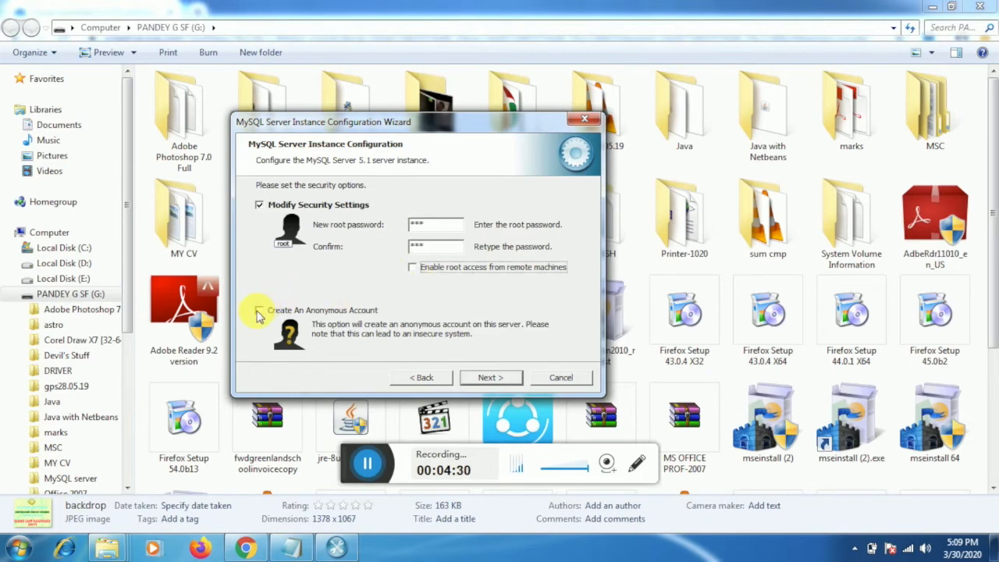
{"action": "left_click", "coordinate": [259, 205]}
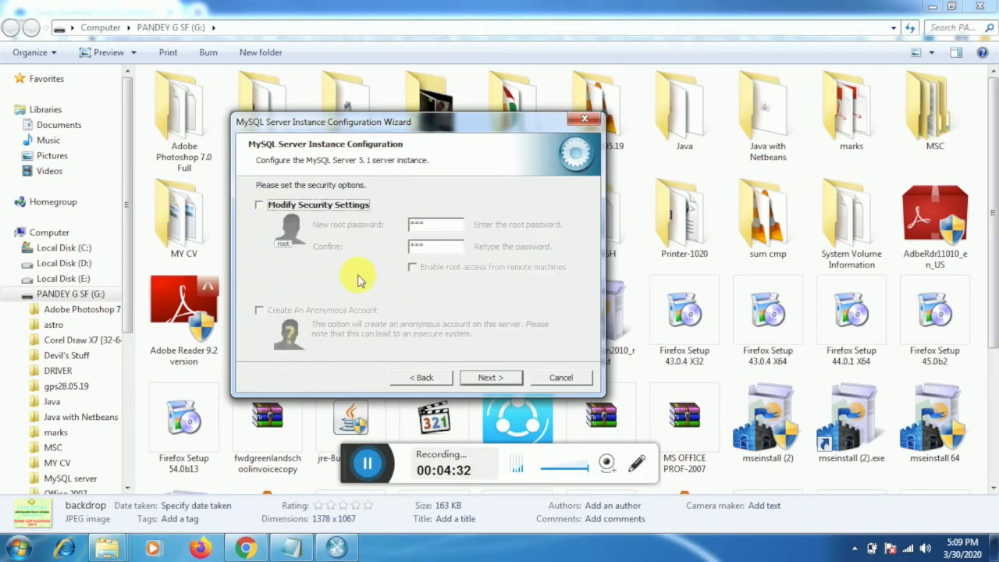
{"action": "left_click", "coordinate": [480, 378]}
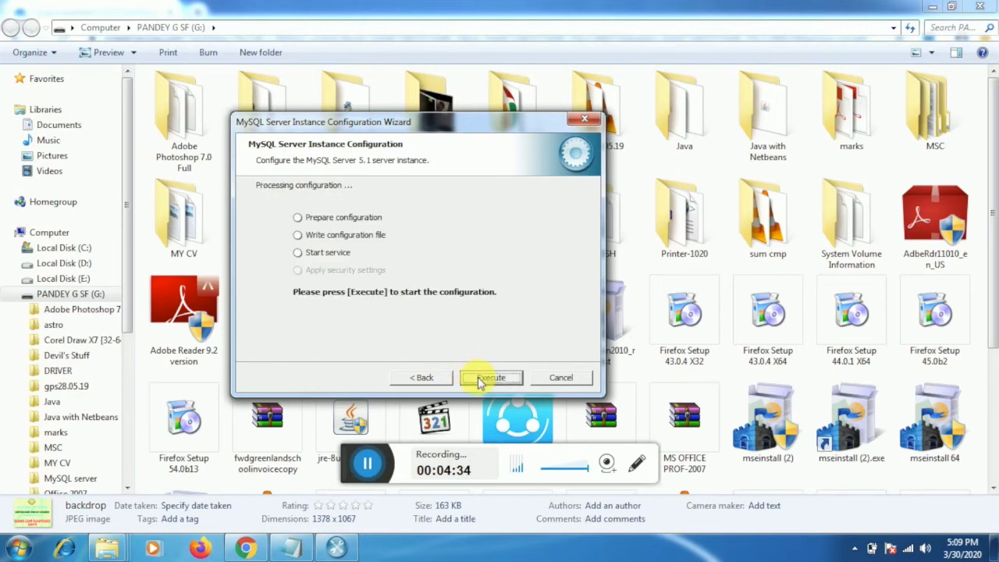
{"action": "left_click", "coordinate": [480, 378]}
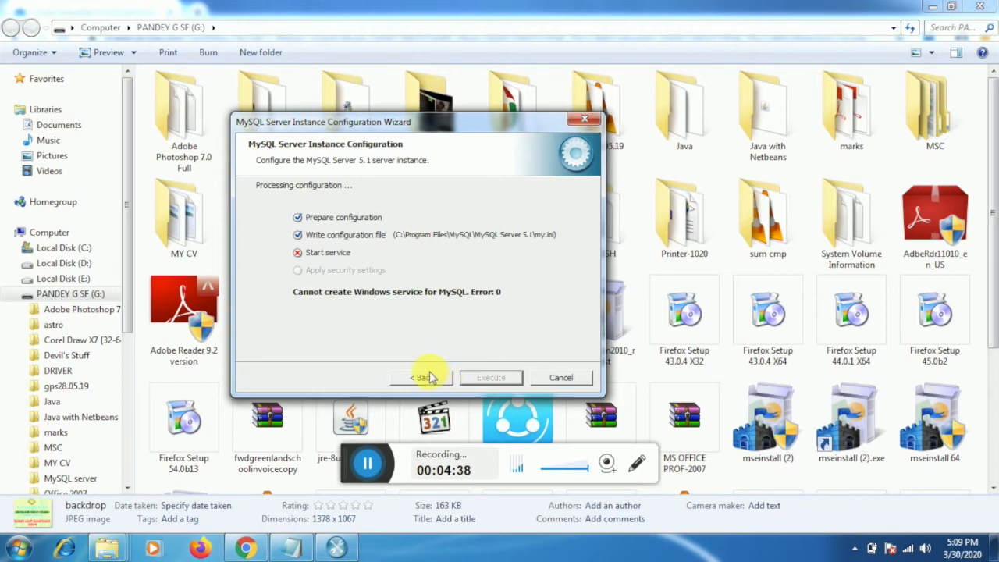
Cancel the failed wizard and relaunch it from Start > All Programs > MySQL > MySQL Server 5.1.
{"action": "left_click", "coordinate": [560, 377]}
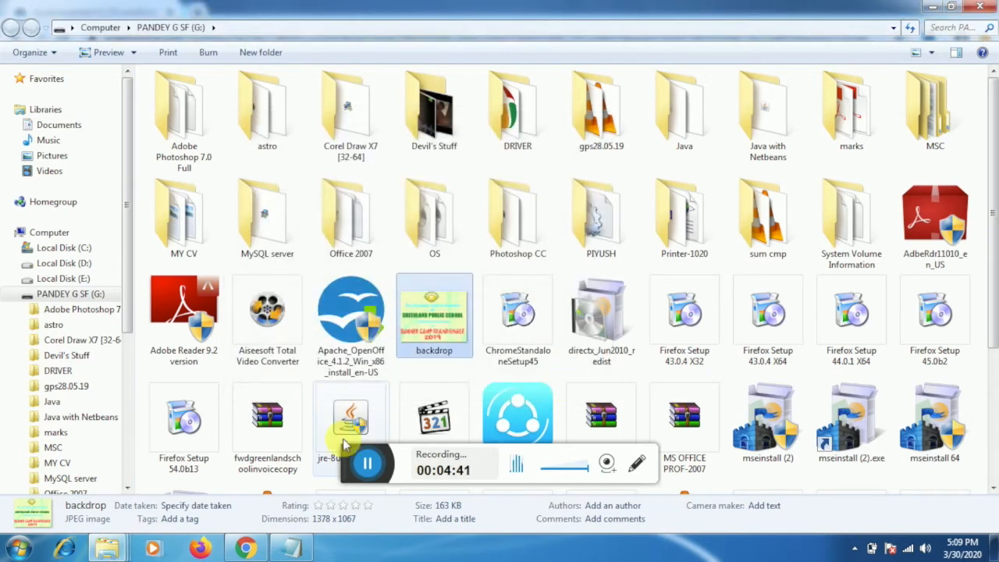
{"action": "left_click", "coordinate": [9, 556]}
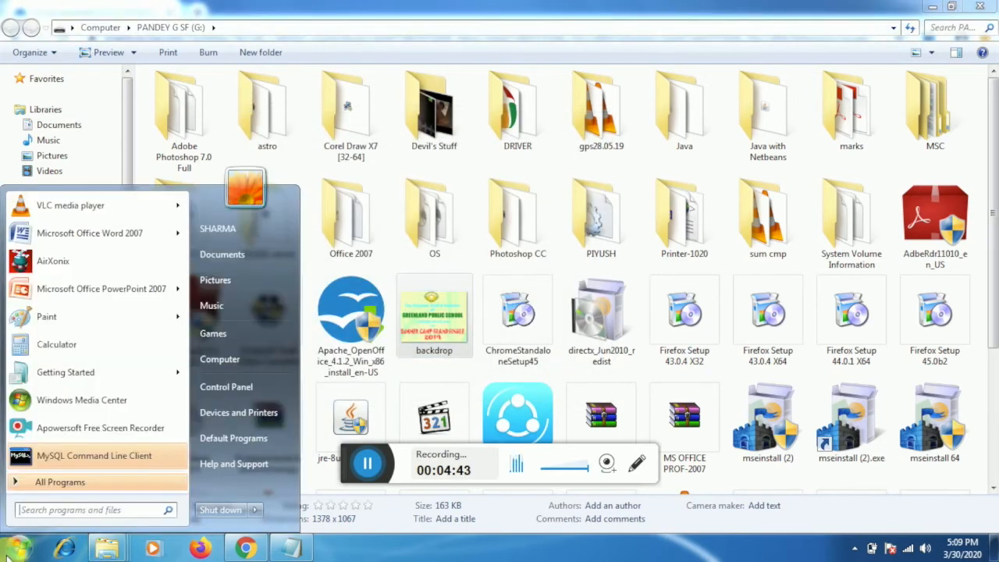
{"action": "left_click", "coordinate": [63, 482]}
{"action": "left_click_drag", "start_coordinate": [89, 419], "coordinate": [181, 472]}
{"action": "left_click", "coordinate": [96, 421]}
{"action": "left_click", "coordinate": [78, 430]}
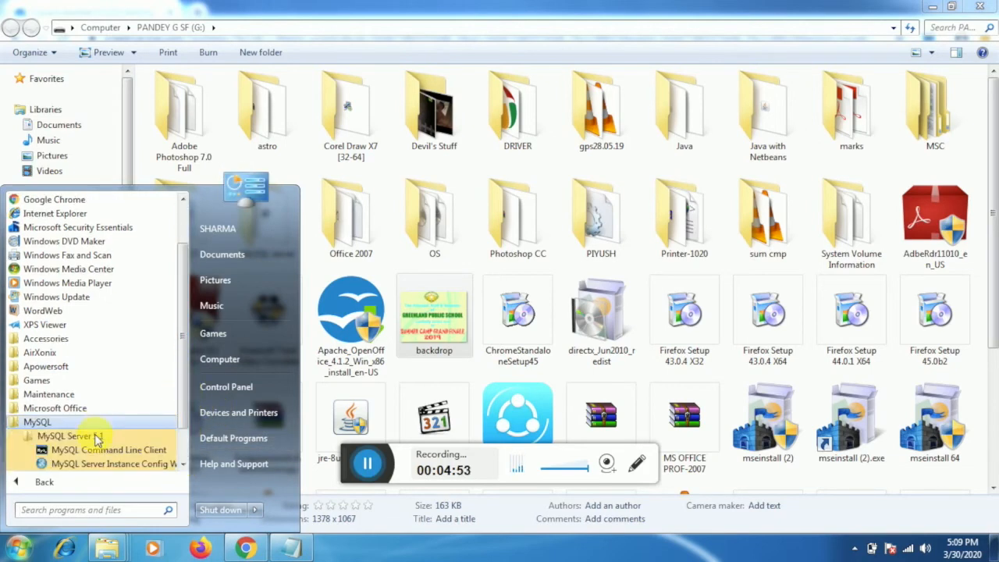
{"action": "left_click", "coordinate": [90, 463]}
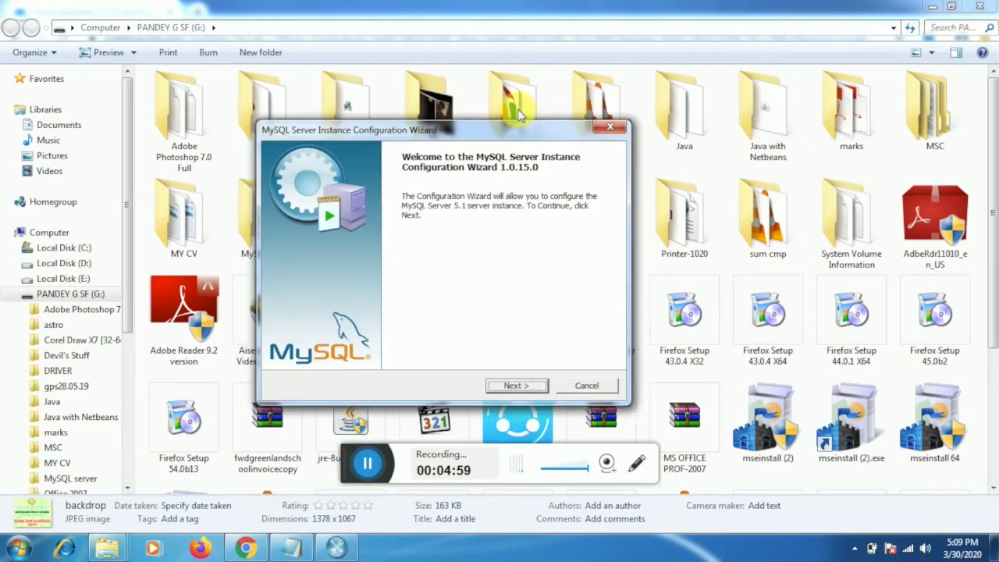
Advance the relaunched wizard with Detailed Configuration, default server type and Multifunctional usage to connections.
{"action": "left_click", "coordinate": [539, 346]}
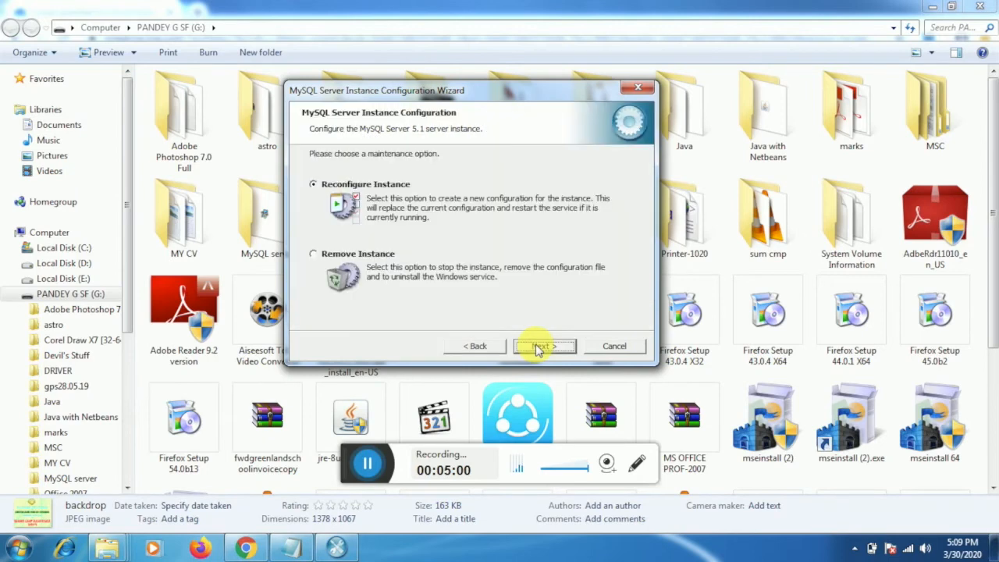
{"action": "left_click", "coordinate": [537, 347]}
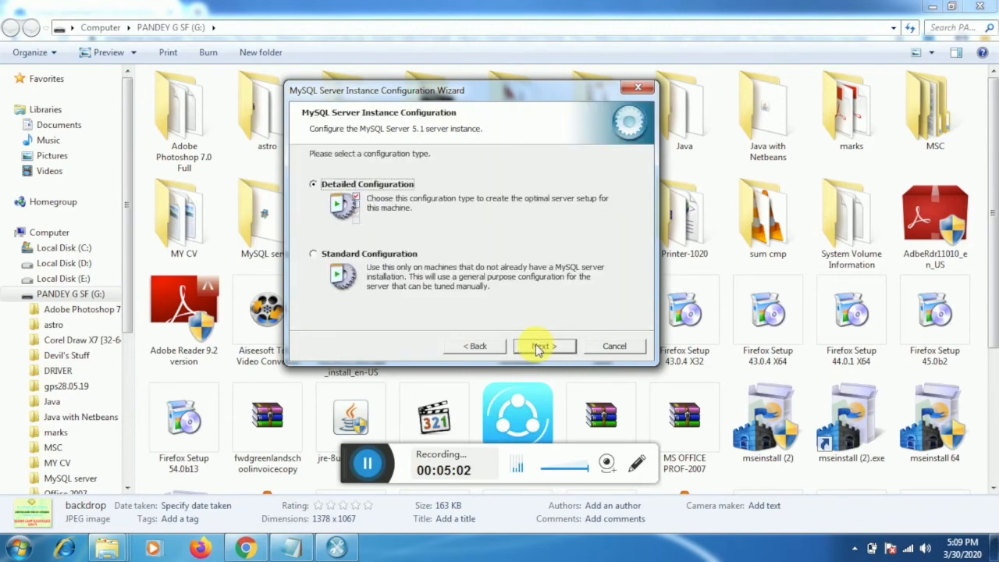
{"action": "left_click", "coordinate": [537, 347]}
{"action": "left_click", "coordinate": [537, 347]}
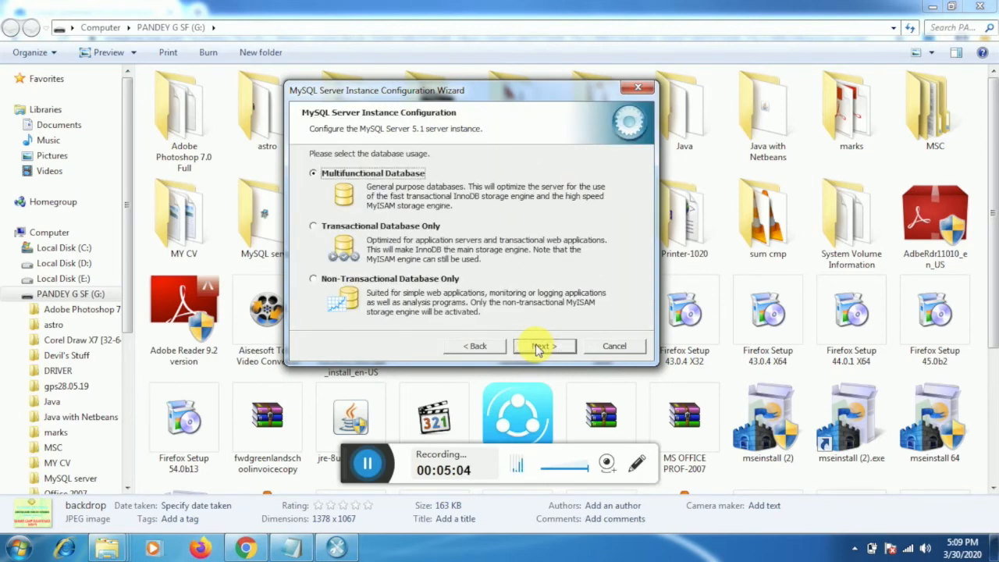
{"action": "left_click", "coordinate": [537, 347]}
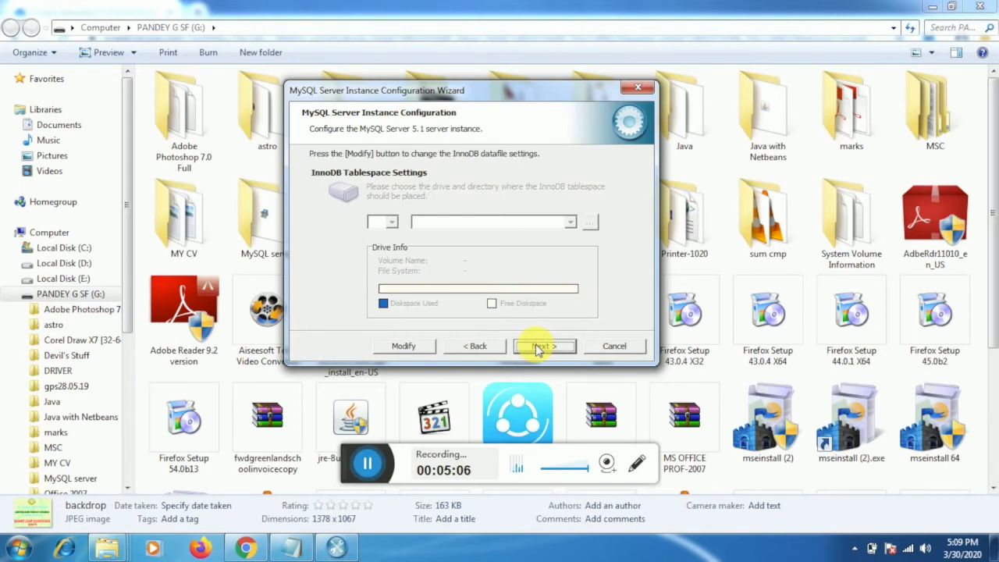
{"action": "left_click", "coordinate": [537, 347]}
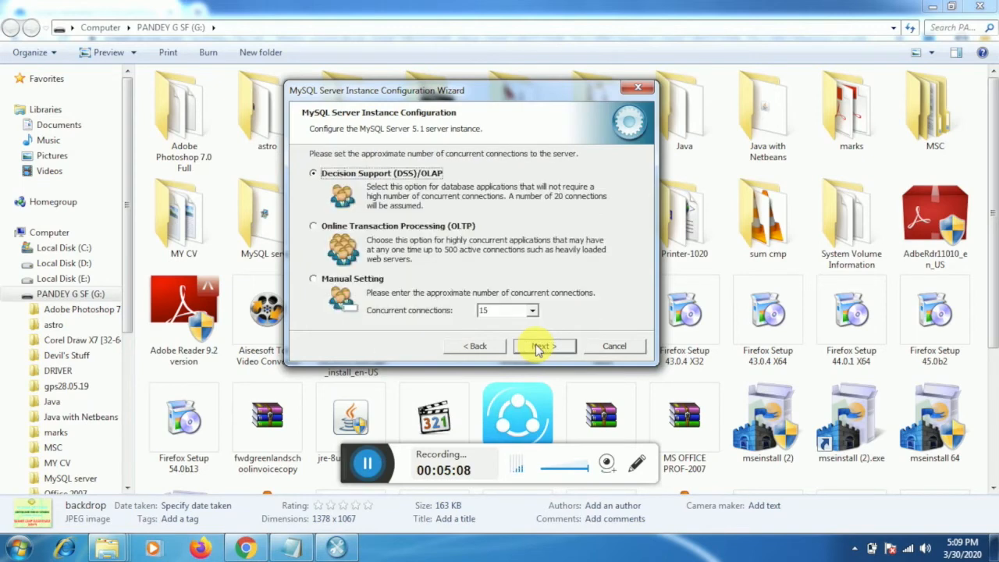
Move the InnoDB datafile to drive C:, then continue through connections, networking, charset and service pages.
{"action": "left_click", "coordinate": [481, 348]}
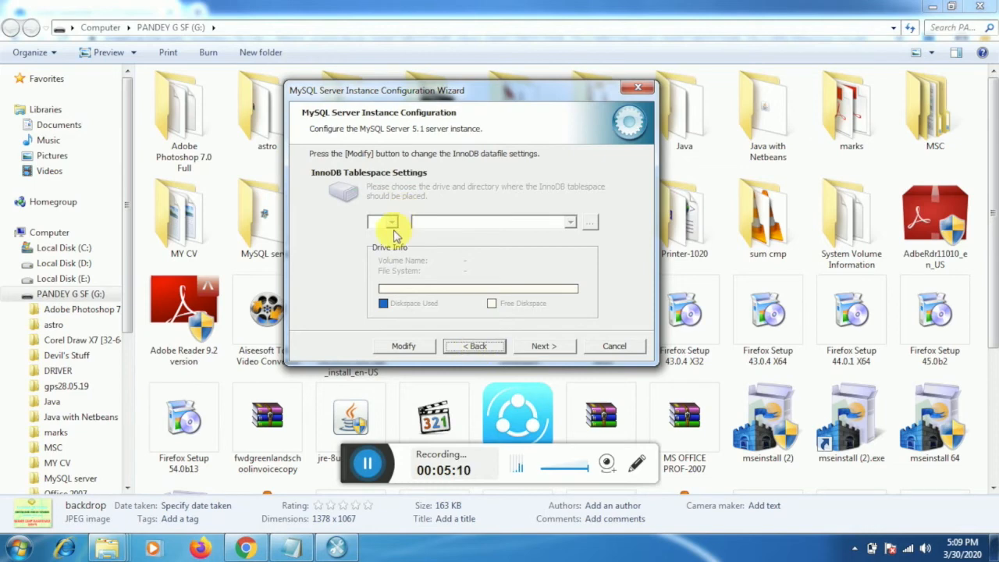
{"action": "left_click", "coordinate": [409, 346]}
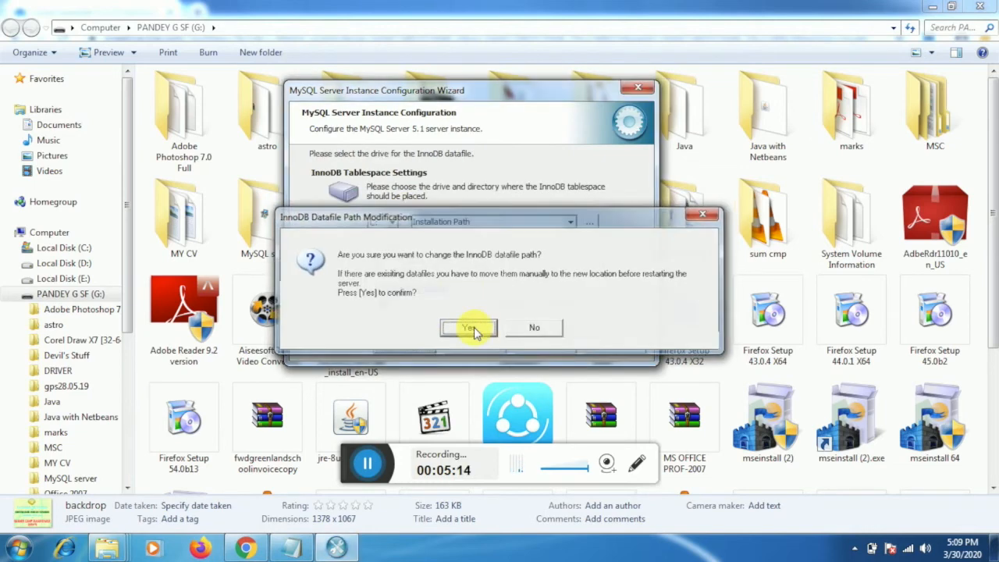
{"action": "left_click", "coordinate": [472, 328]}
{"action": "left_click", "coordinate": [540, 346]}
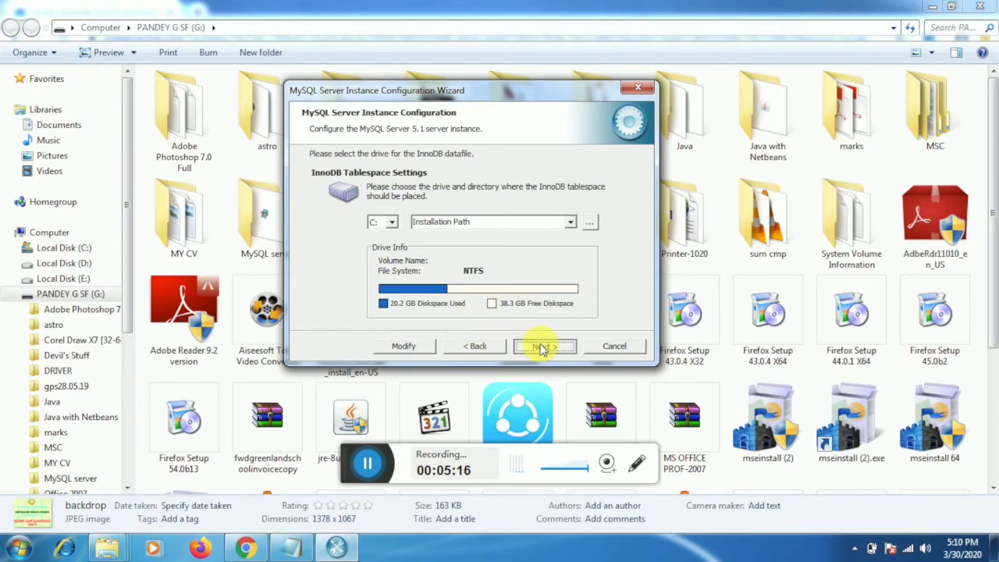
{"action": "left_click", "coordinate": [542, 346]}
{"action": "left_click", "coordinate": [542, 346]}
{"action": "left_click", "coordinate": [542, 347]}
{"action": "left_click", "coordinate": [542, 346]}
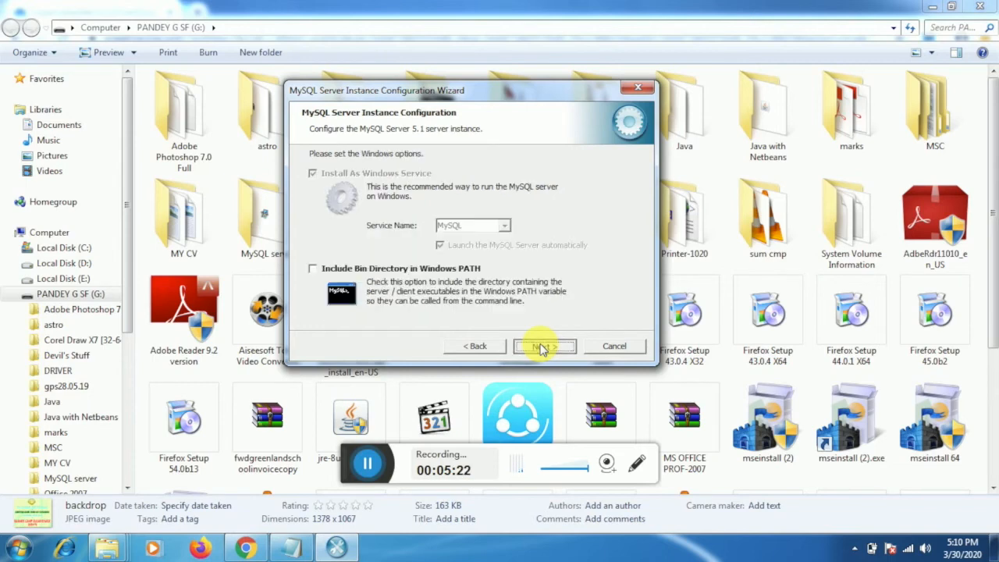
Include the MySQL bin directory in the Windows PATH.
{"action": "left_click", "coordinate": [474, 345]}
{"action": "left_click", "coordinate": [313, 268]}
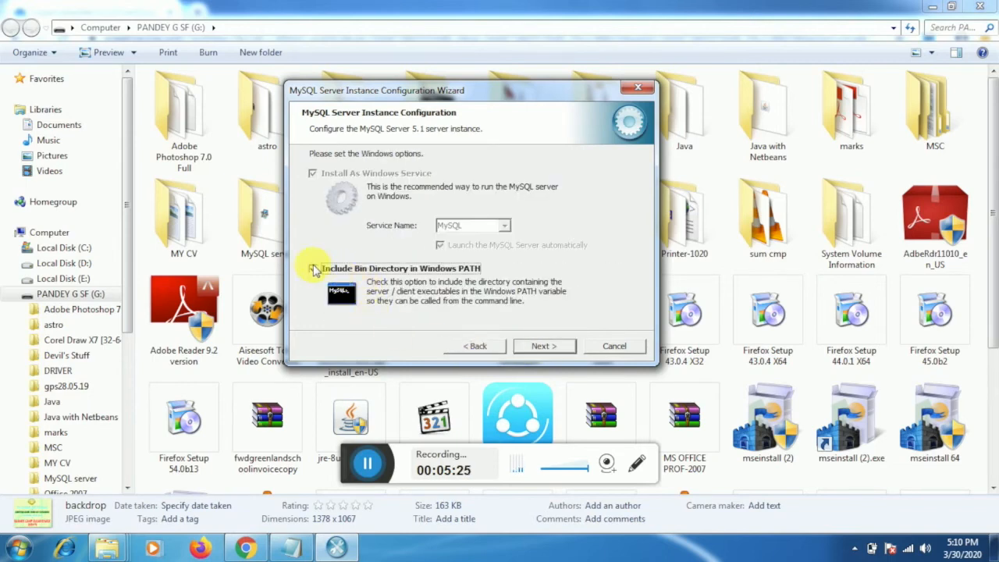
{"action": "left_click", "coordinate": [522, 345]}
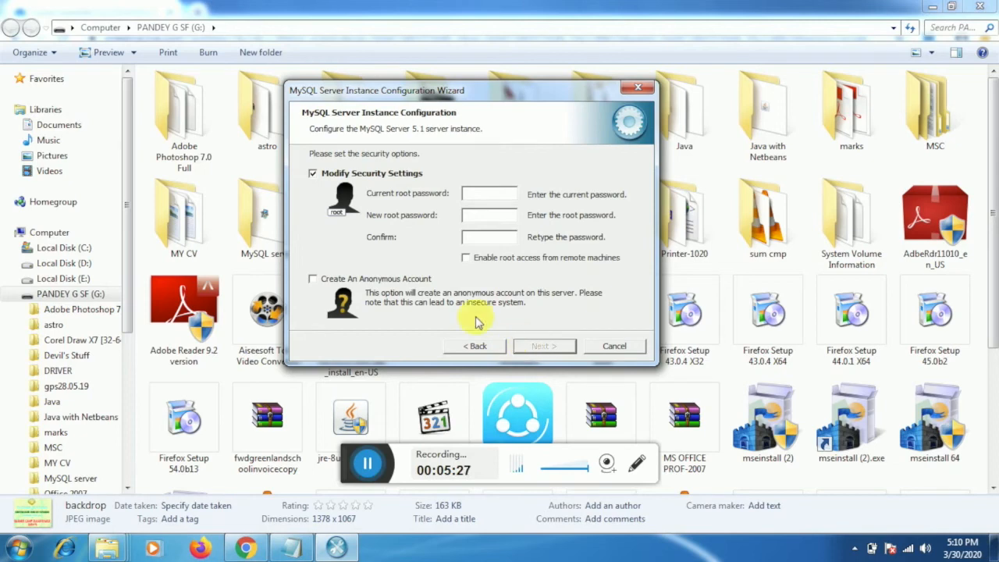
Enter the current root password and a new confirmed root password, then execute the configuration.
{"action": "left_click", "coordinate": [468, 195]}
{"action": "type", "text": "*****"}
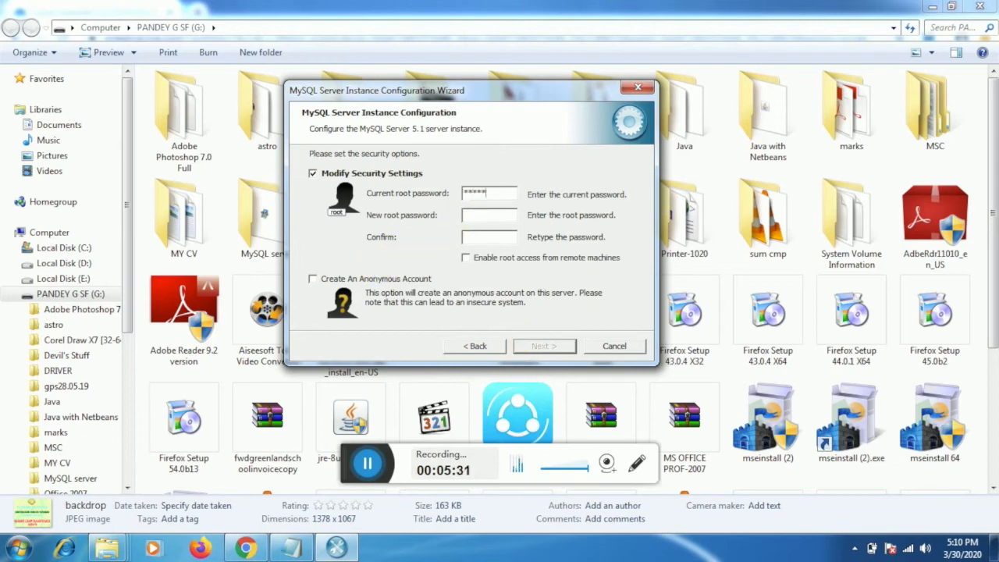
{"action": "left_click", "coordinate": [478, 218]}
{"action": "type", "text": "*****"}
{"action": "left_click", "coordinate": [470, 242]}
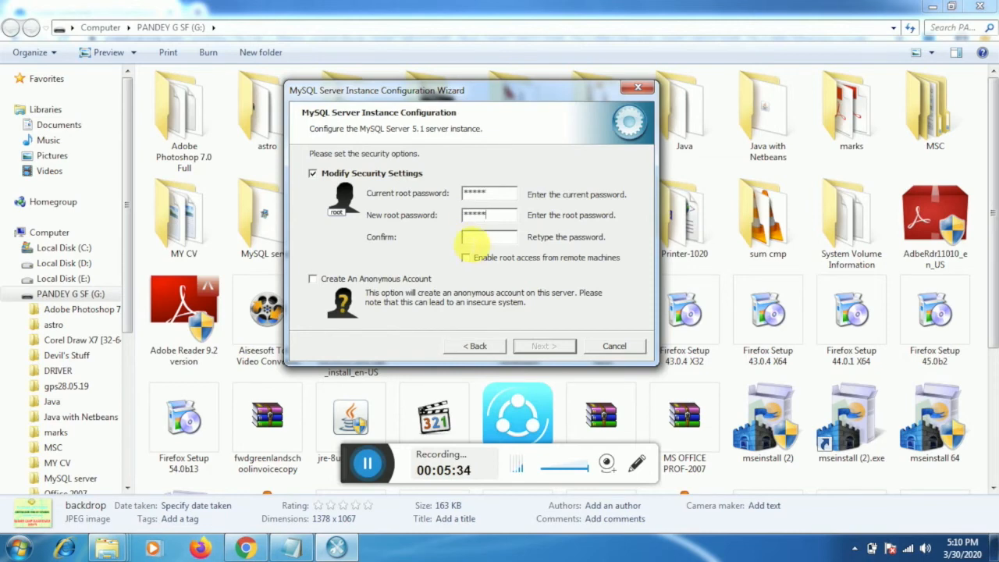
{"action": "type", "text": "***"}
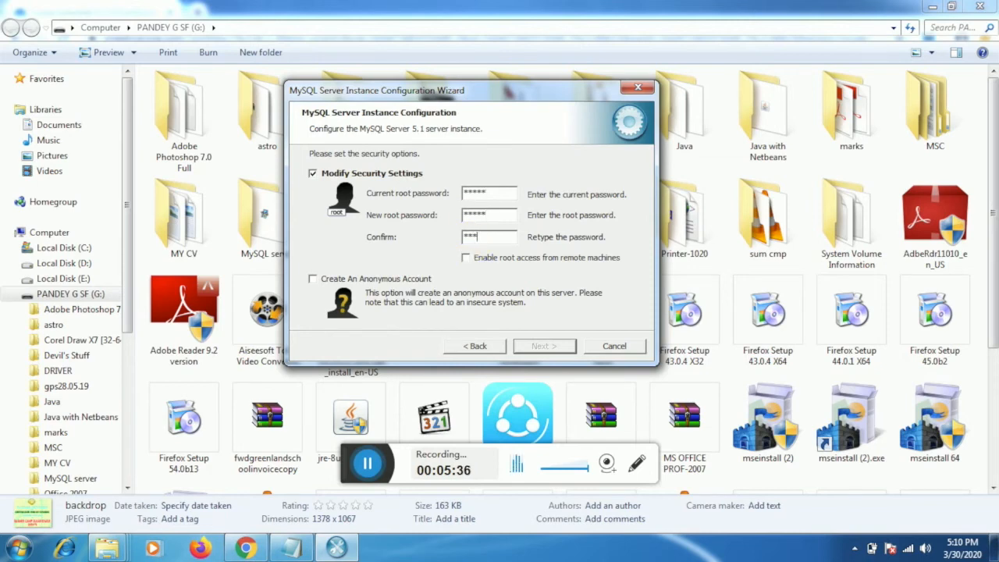
{"action": "type", "text": "**"}
{"action": "left_click", "coordinate": [536, 347]}
{"action": "left_click", "coordinate": [536, 349]}
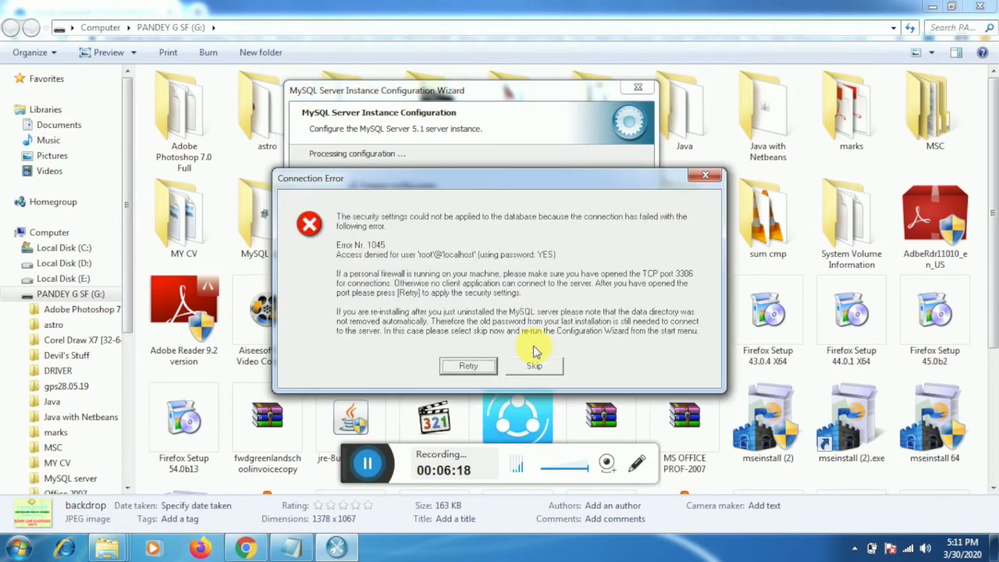
Skip the failed security step and turn off Modify Security Settings.
{"action": "left_click", "coordinate": [468, 365]}
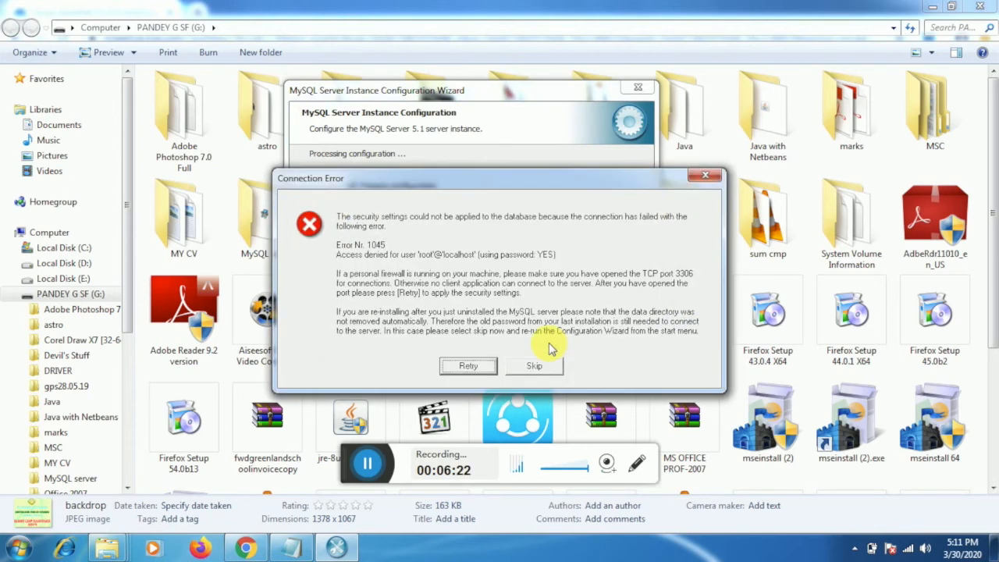
{"action": "left_click", "coordinate": [534, 366]}
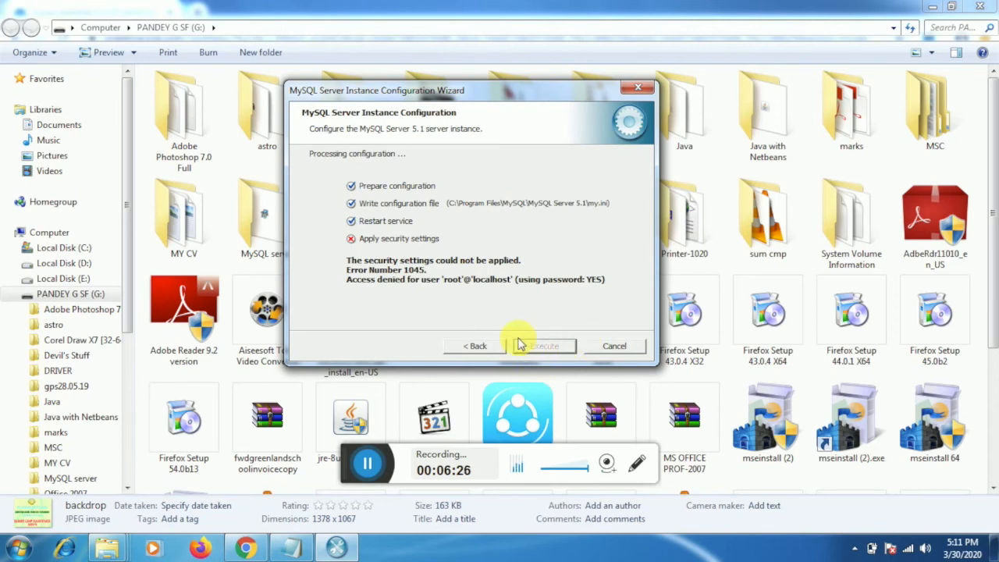
{"action": "left_click", "coordinate": [490, 351]}
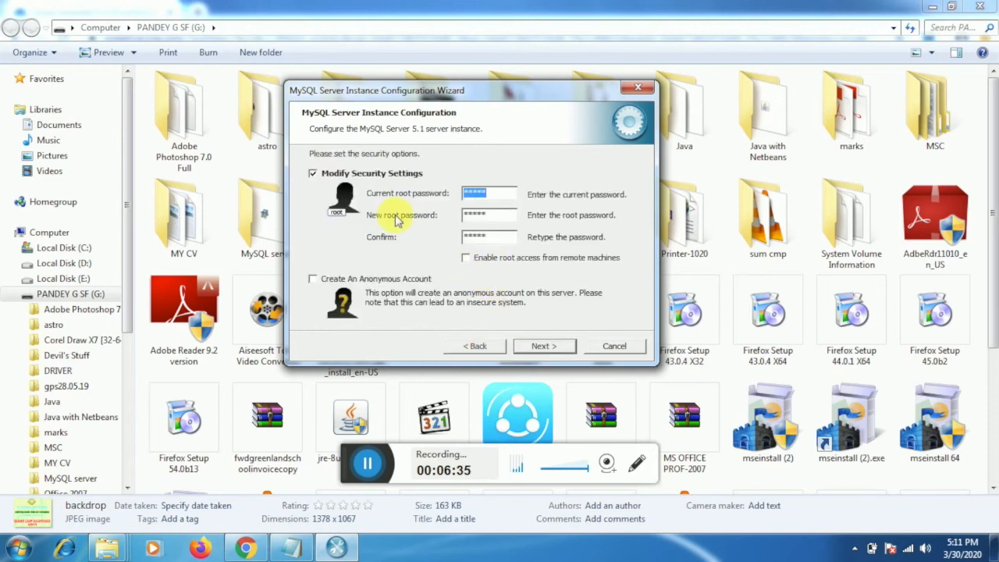
{"action": "left_click", "coordinate": [311, 175]}
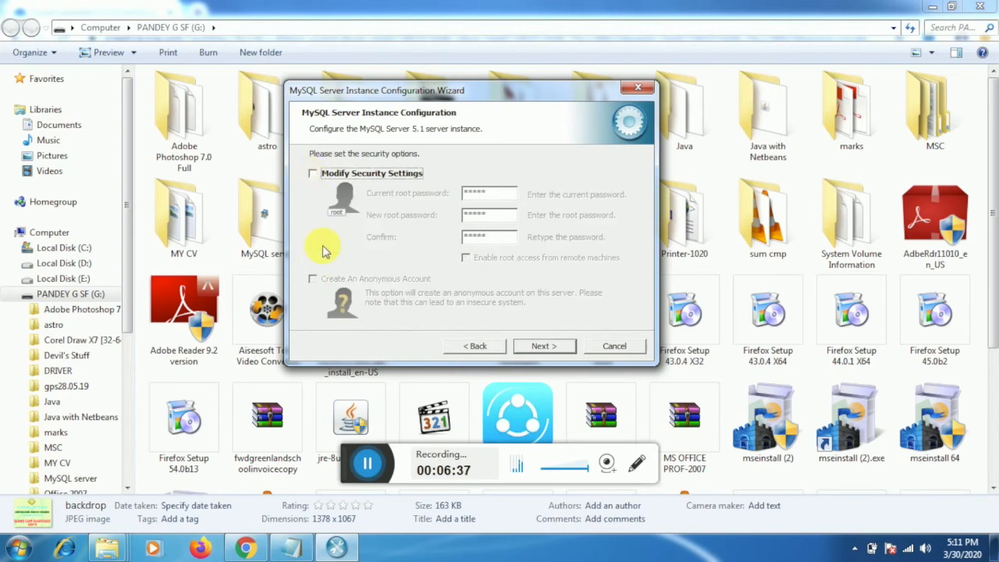
{"action": "left_click", "coordinate": [312, 173]}
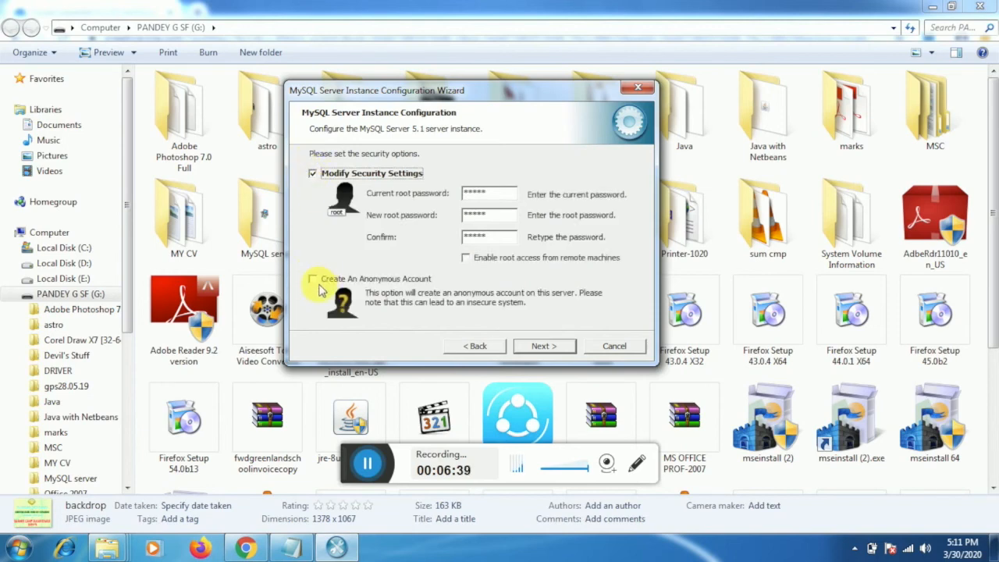
{"action": "left_click", "coordinate": [312, 278]}
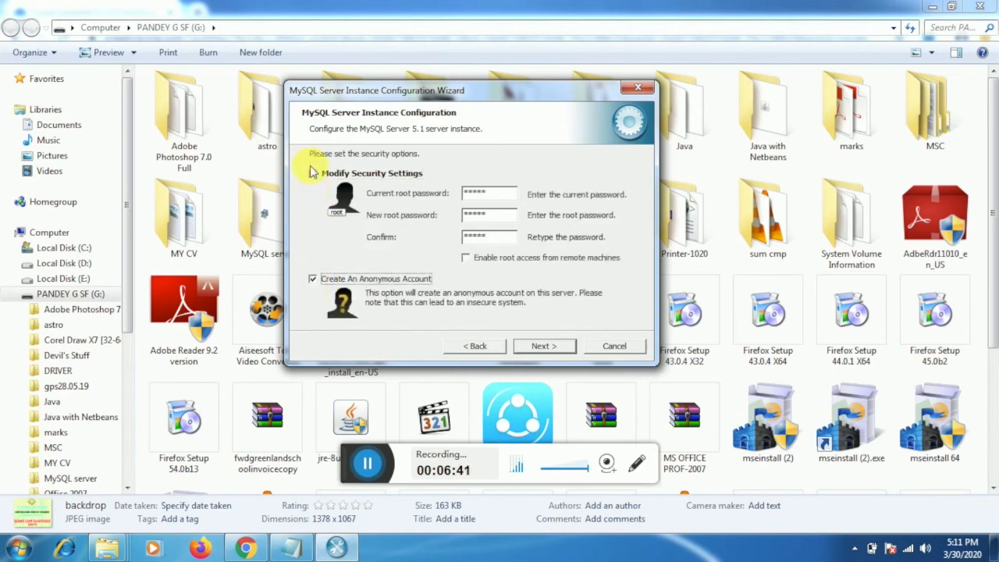
{"action": "left_click", "coordinate": [312, 173]}
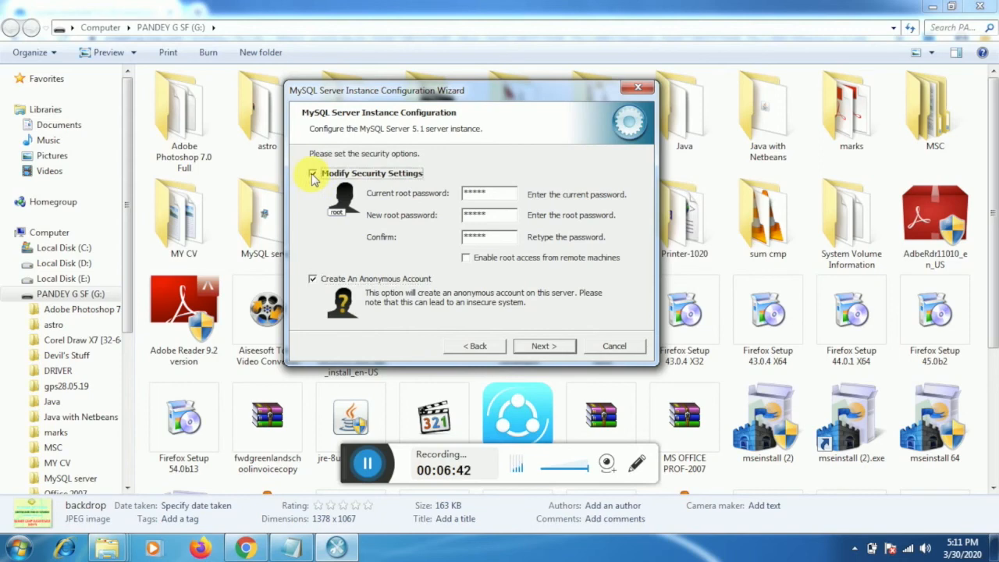
Execute the configuration without security changes and finish the wizard.
{"action": "left_click", "coordinate": [535, 346]}
{"action": "left_click", "coordinate": [533, 346]}
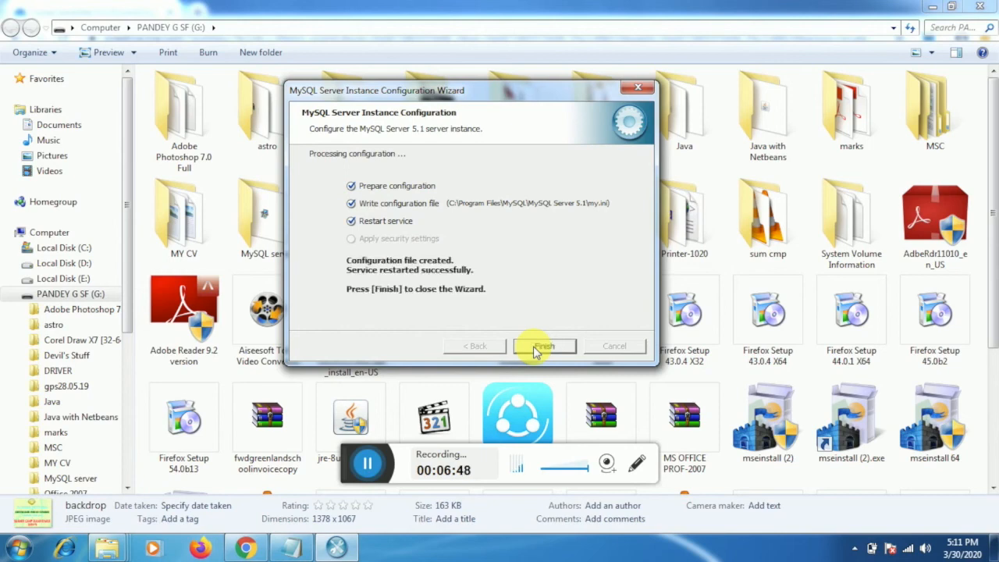
{"action": "left_click", "coordinate": [539, 348]}
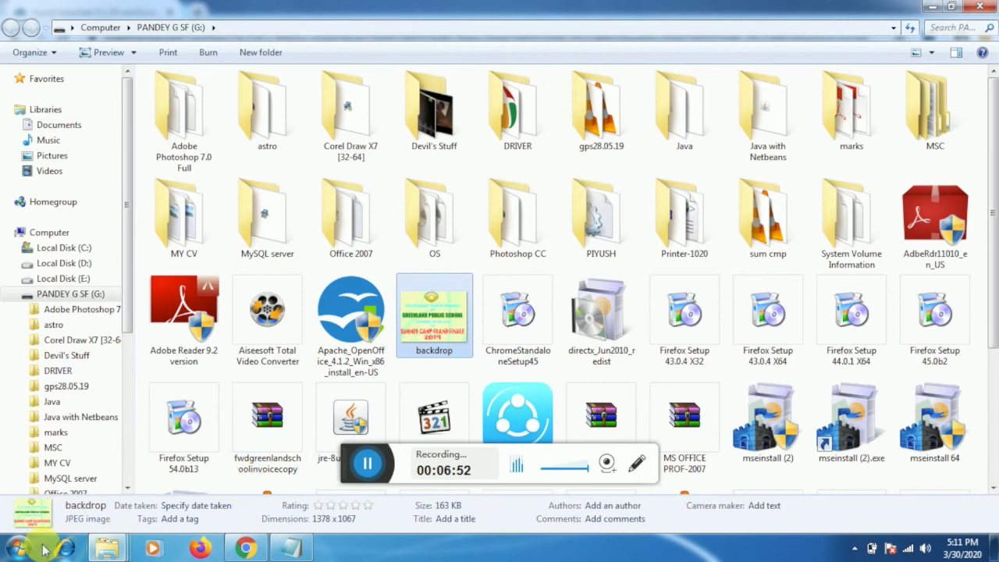
Log in to MySQL Command Line Client with an empty password and run 'show databases;'.
{"action": "left_click", "coordinate": [20, 547]}
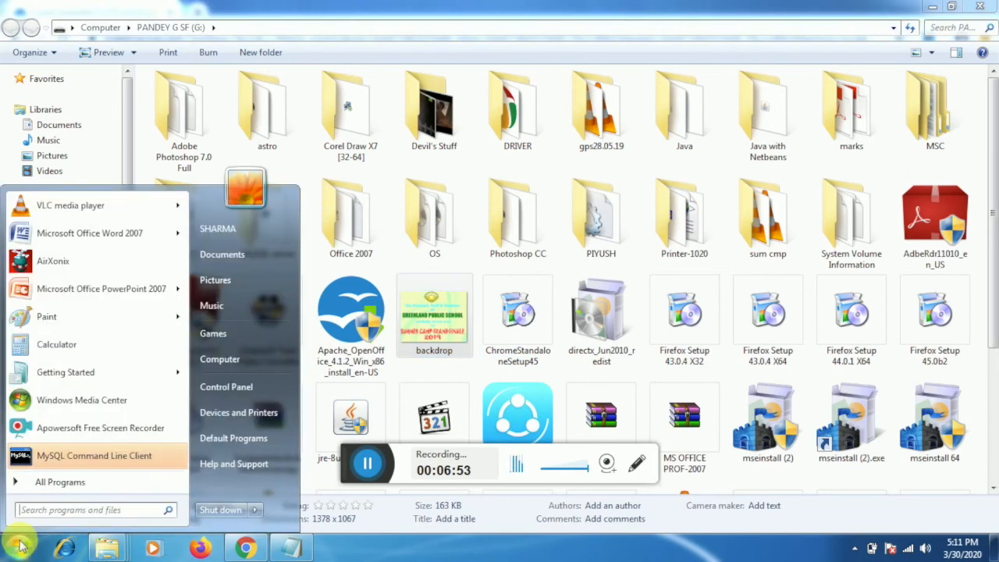
{"action": "left_click", "coordinate": [72, 462]}
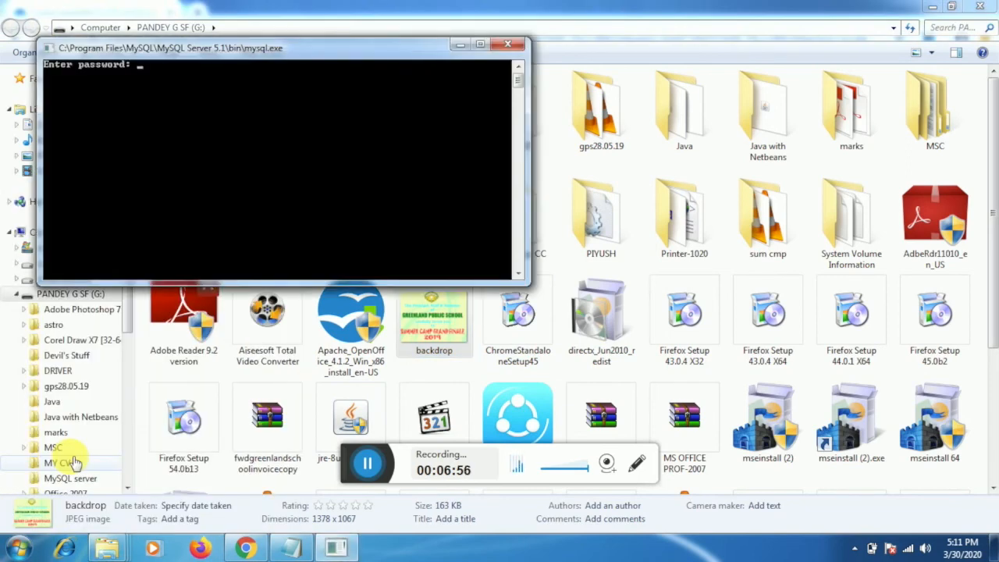
{"action": "key", "text": "Return"}
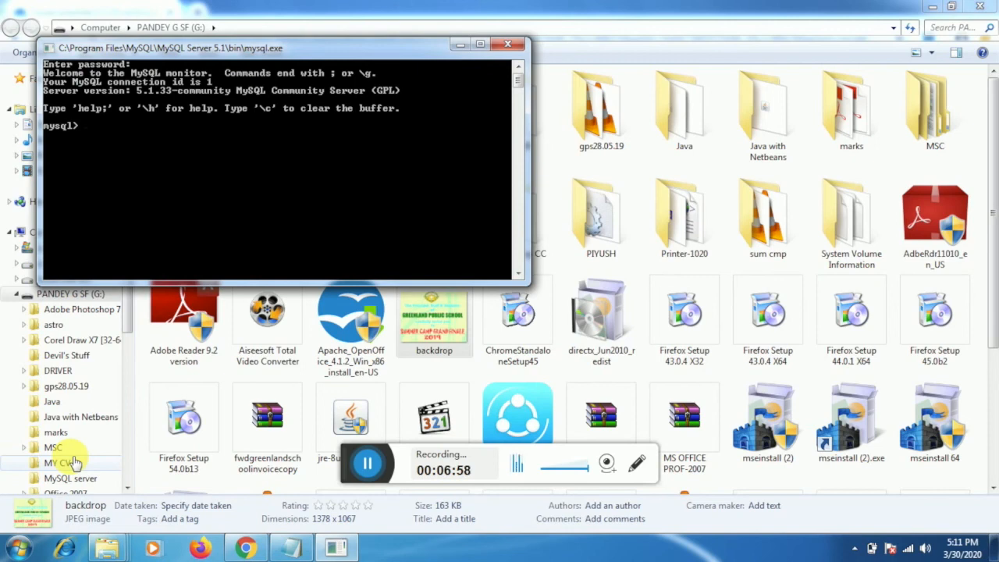
{"action": "type", "text": "show data"}
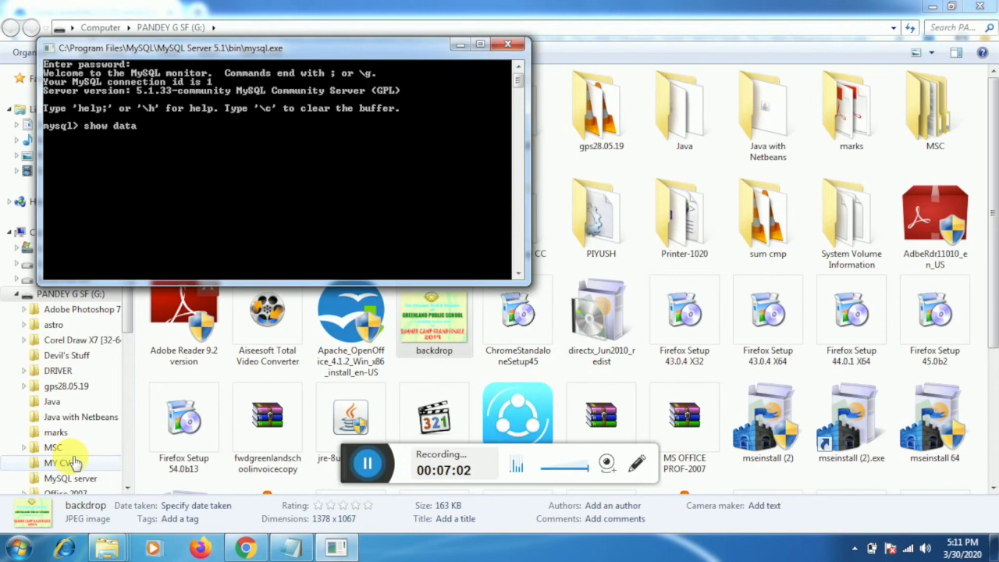
{"action": "type", "text": "bases;"}
{"action": "key", "text": "Return"}
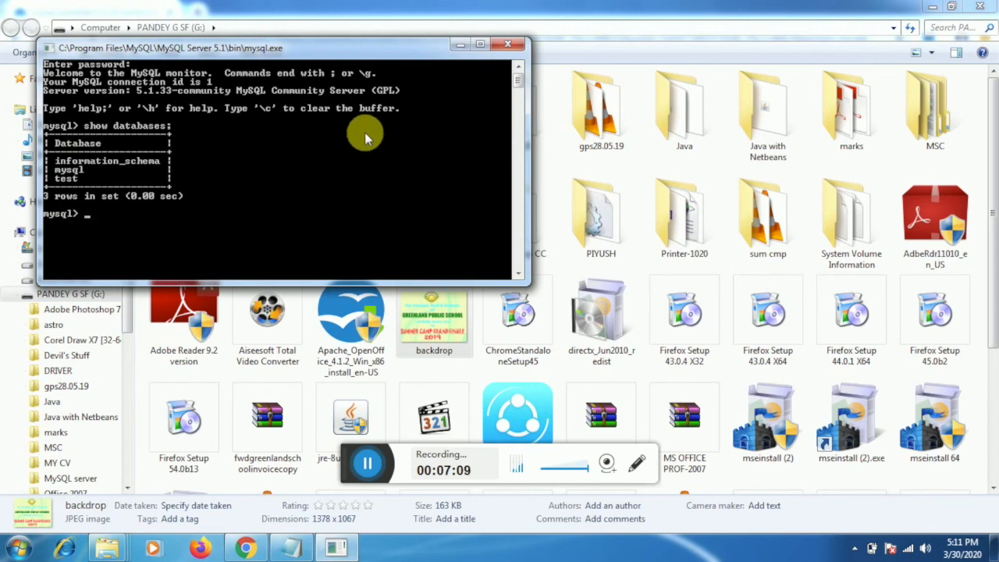
Close the MySQL console and the drive G: window, and stop the recording.
{"action": "left_click", "coordinate": [508, 44]}
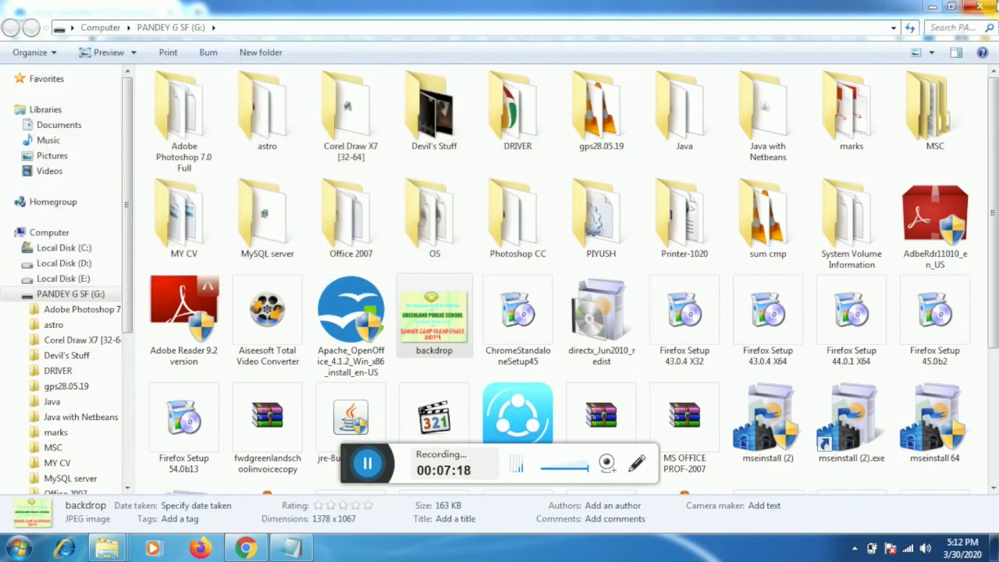
{"action": "left_click", "coordinate": [980, 6]}
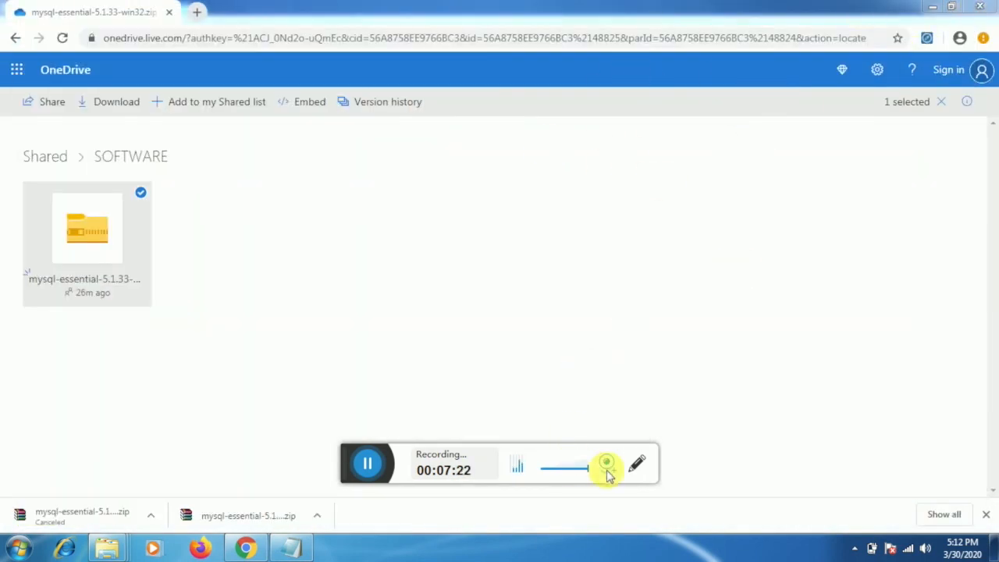
{"action": "left_click", "coordinate": [368, 463]}
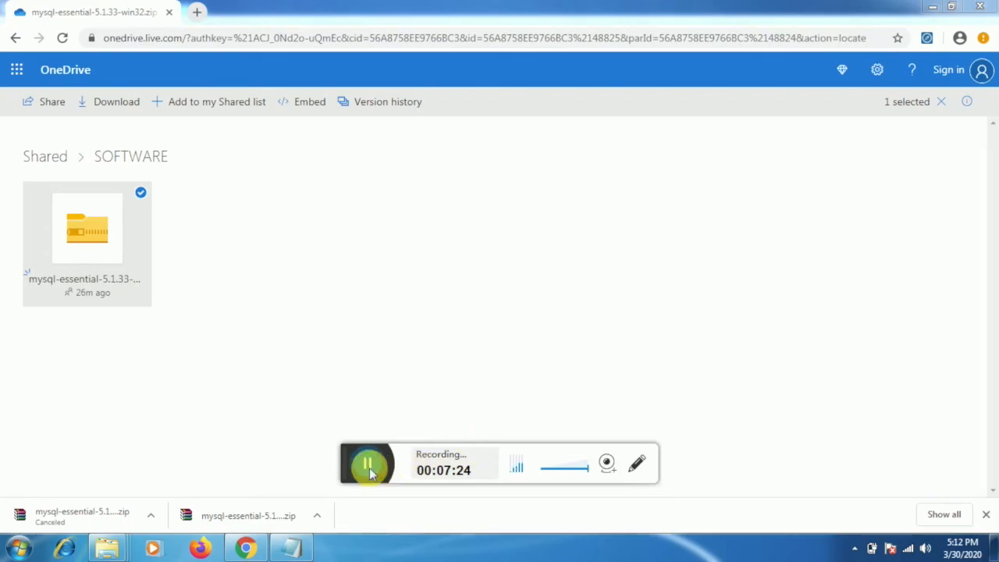